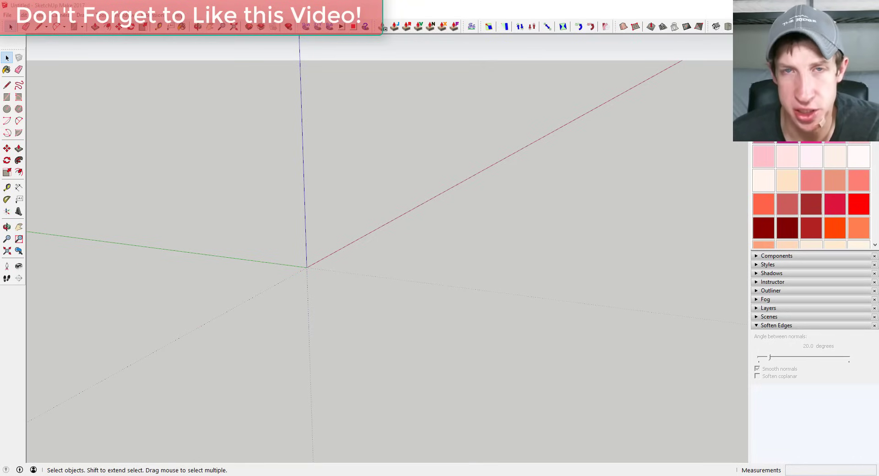
# Draw a 20' line from the origin along the red axis.
pyautogui.moveTo(392, 229); pyautogui.dragTo(380, 262, button='middle')
pyautogui.moveTo(417, 155); pyautogui.dragTo(382, 187, button='middle')
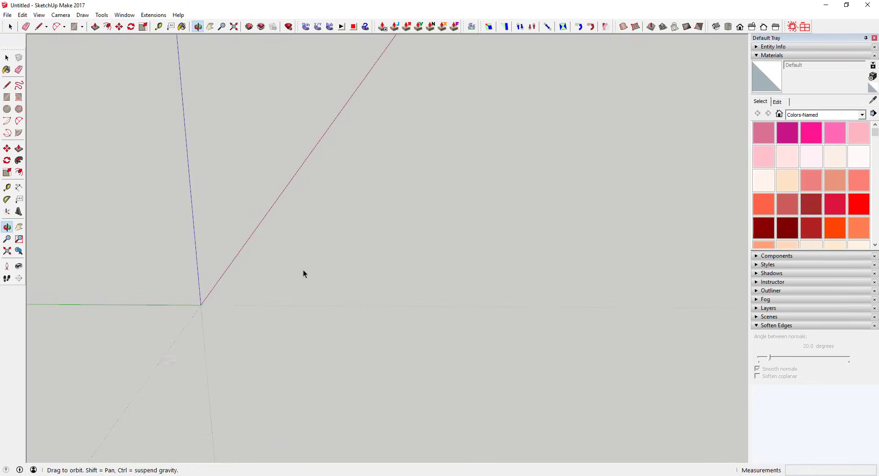
pyautogui.moveTo(303, 270); pyautogui.dragTo(294, 265)
pyautogui.press('space')
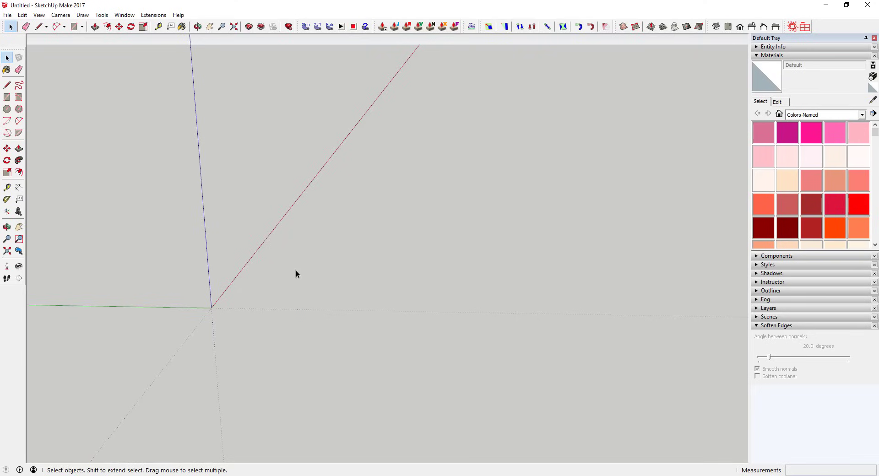
pyautogui.press('l')
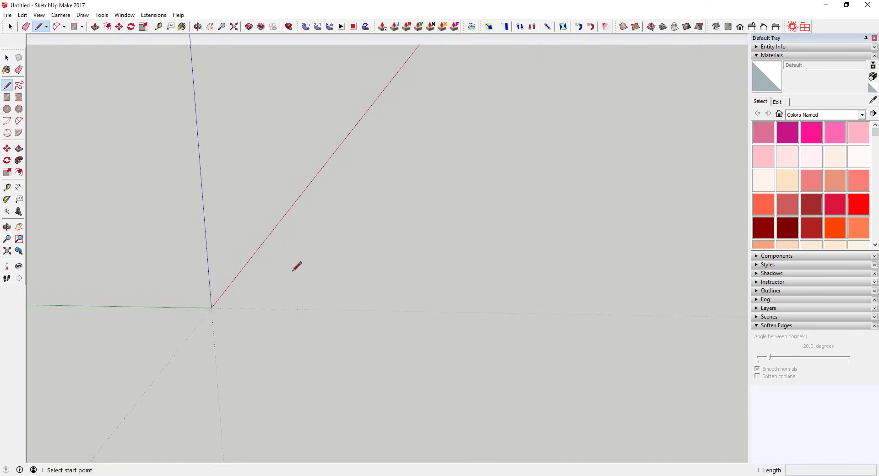
pyautogui.click(212, 307)
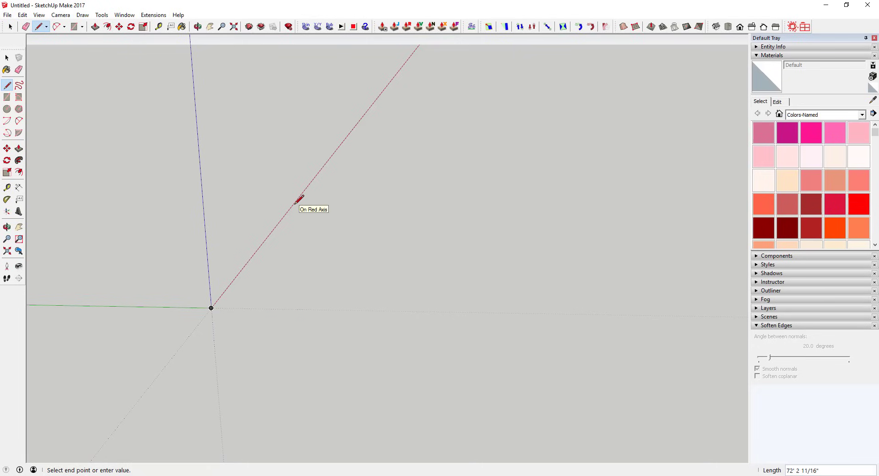
pyautogui.write('2')
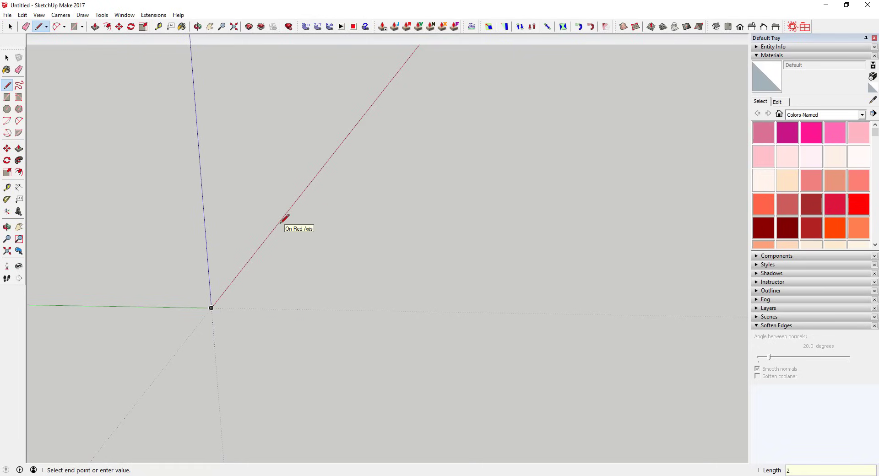
pyautogui.write('0')
pyautogui.press('Return')
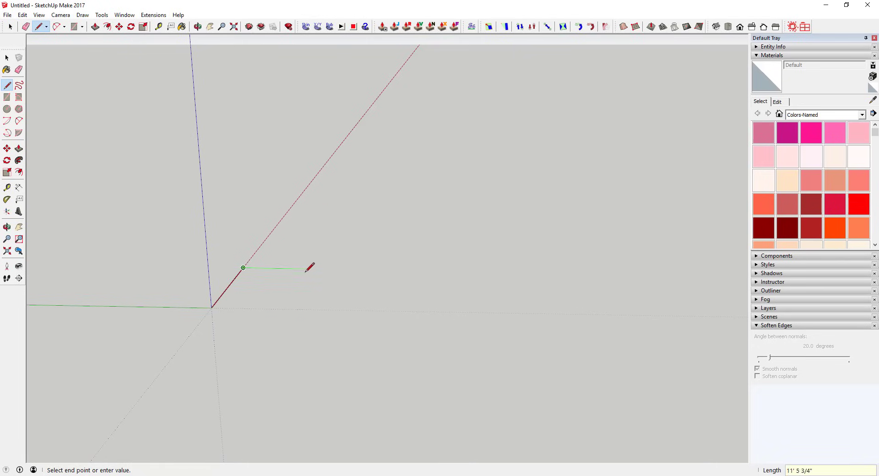
# Continue the outline with a 5' segment parallel to the green axis, 10' parallel to red and 20' parallel to green.
pyautogui.scroll(2, 310, 267)
pyautogui.write('5')
pyautogui.press('Return')
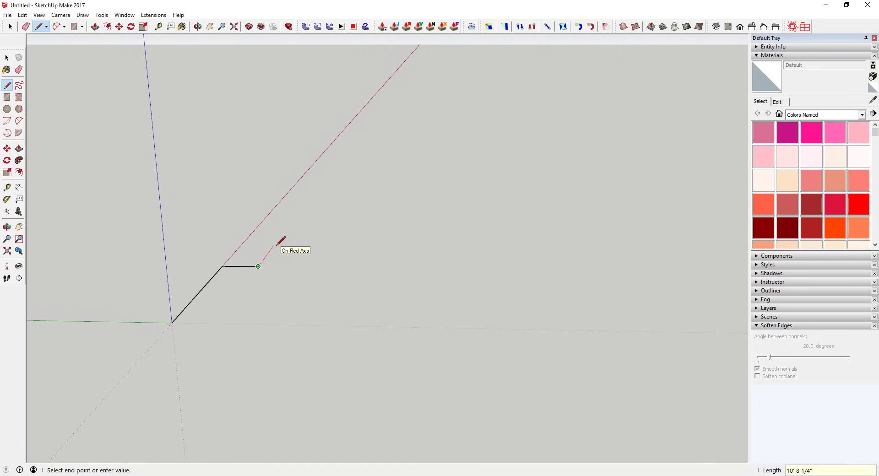
pyautogui.write("10'")
pyautogui.press('Return')
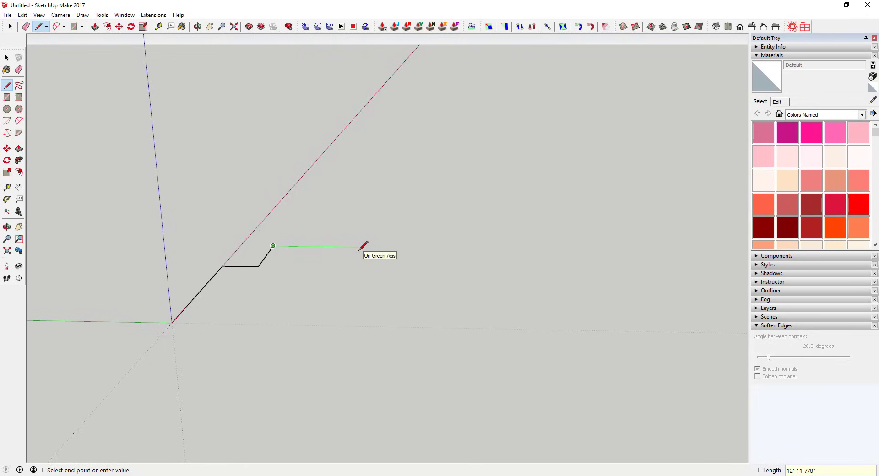
pyautogui.write("20'")
pyautogui.press('Return')
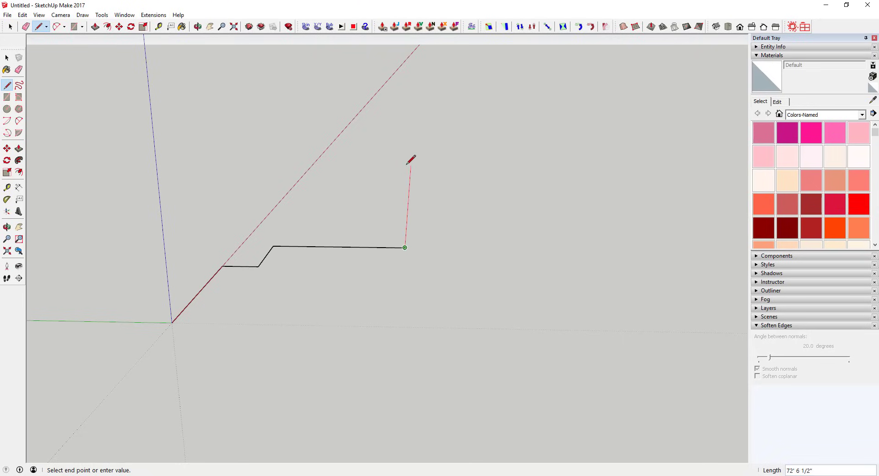
# Close the floor outline with a segment parallel to the red axis, ending in line with the origin, and a last segment back to the origin.
pyautogui.moveTo(414, 179); pyautogui.dragTo(373, 231, button='middle')
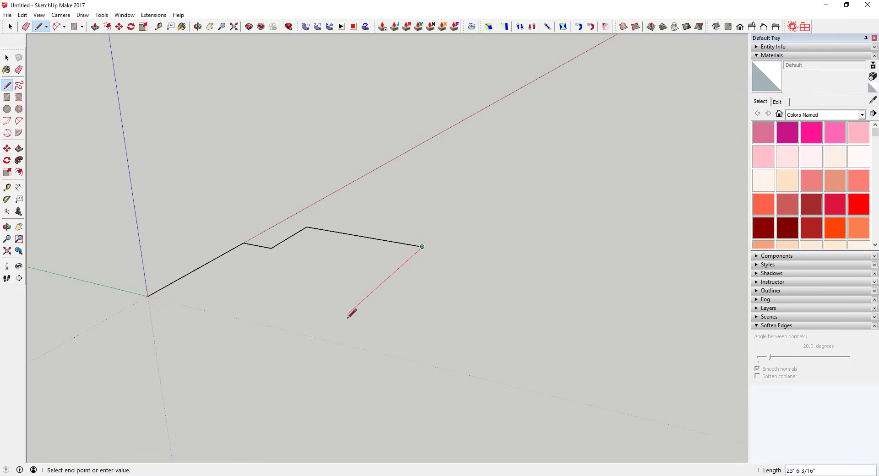
pyautogui.press('shift')
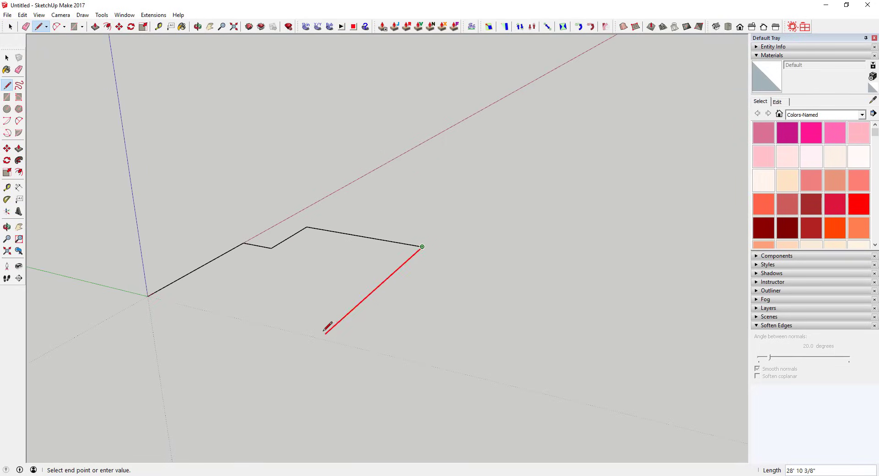
pyautogui.click(147, 295)
pyautogui.click(147, 295)
pyautogui.press('space')
# Try to offset the floor outline inward by 4", and undo the offset.
pyautogui.moveTo(259, 275); pyautogui.dragTo(294, 267, button='middle')
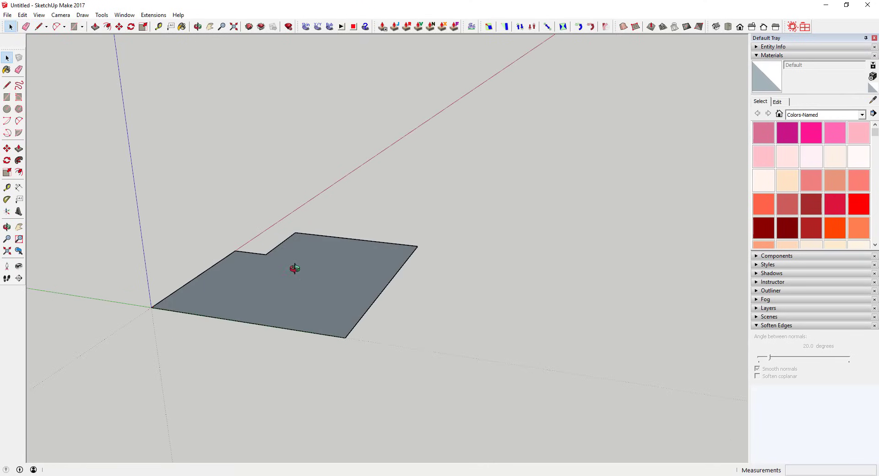
pyautogui.scroll(3, 255, 262)
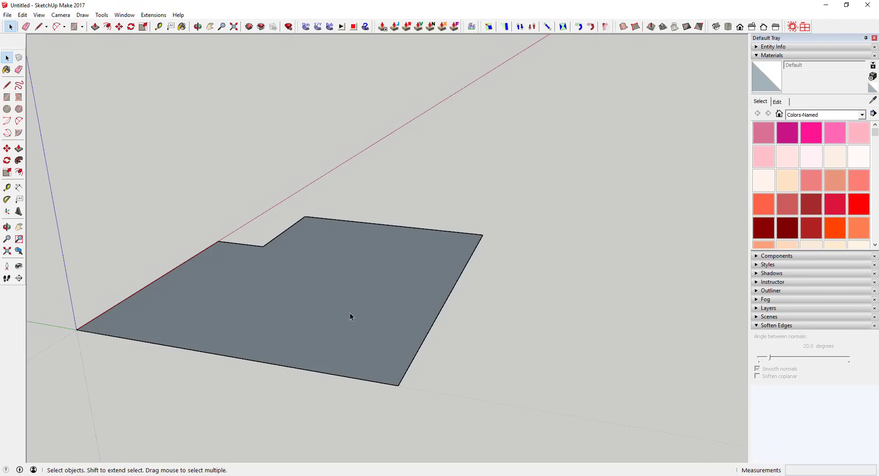
pyautogui.moveTo(378, 247); pyautogui.dragTo(410, 272, button='middle')
pyautogui.press('f')
pyautogui.click(350, 213)
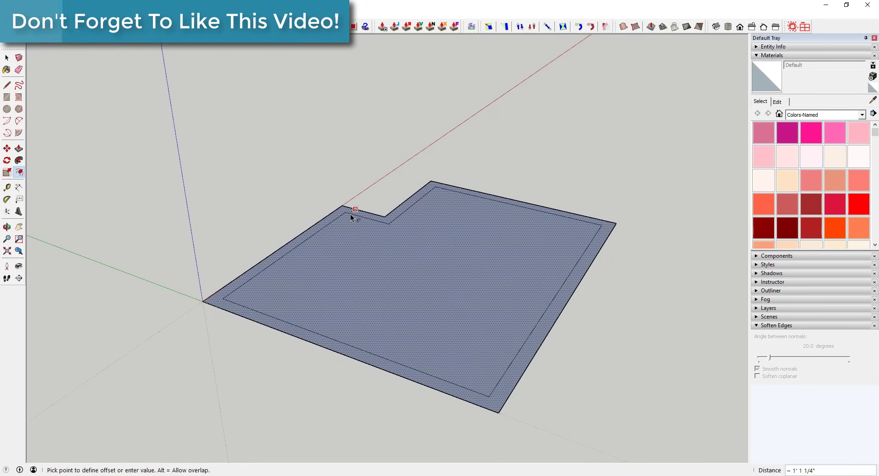
pyautogui.write('4')
pyautogui.press('Return')
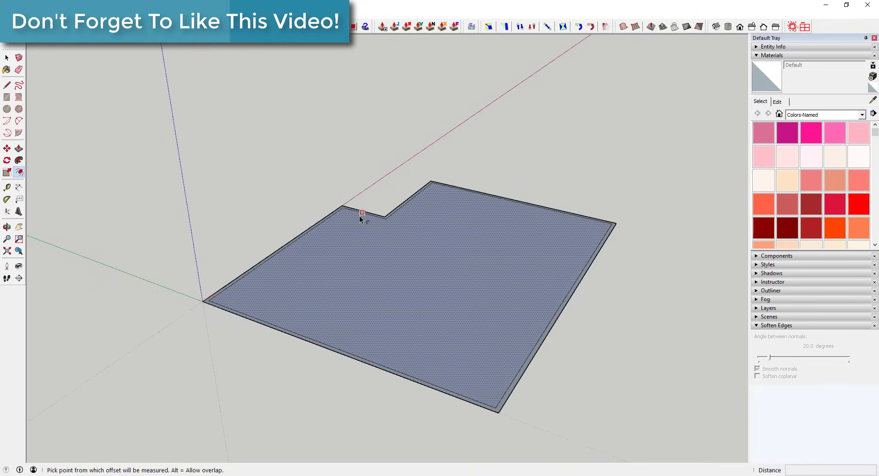
pyautogui.hotkey('ctrl', 'z')
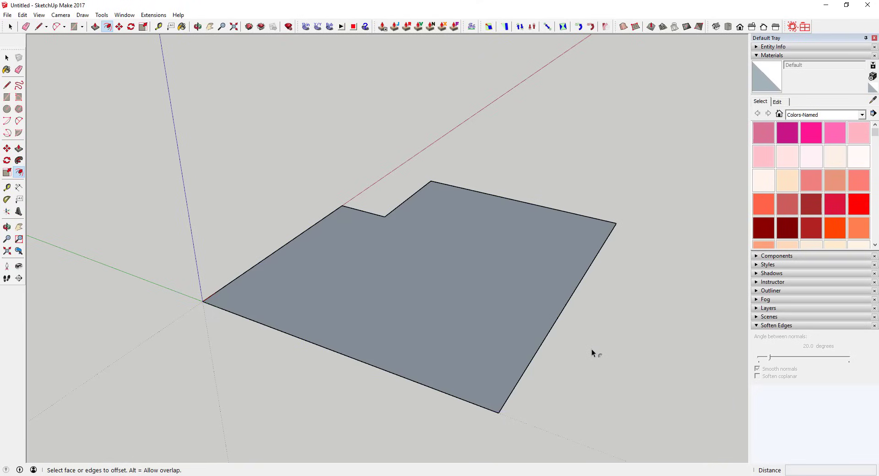
# Offset the floor outline inward by 6" to form the exterior walls.
pyautogui.click(281, 252)
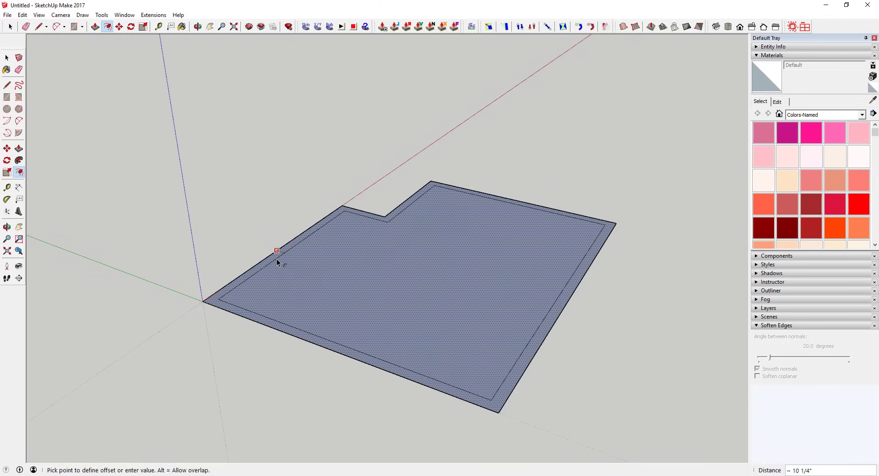
pyautogui.write('6')
pyautogui.press('Return')
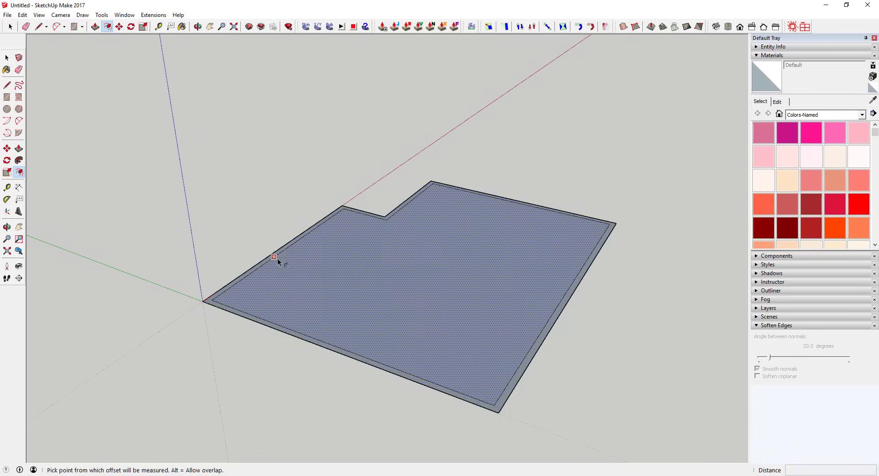
# Examine the exterior wall thickness along the outline, around the notch and at the corners.
pyautogui.moveTo(282, 251); pyautogui.dragTo(315, 262, button='middle')
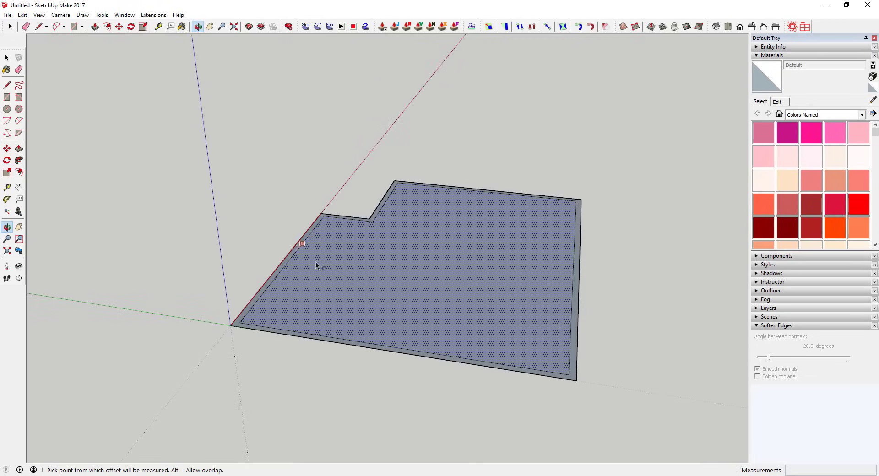
pyautogui.scroll(5, 287, 270)
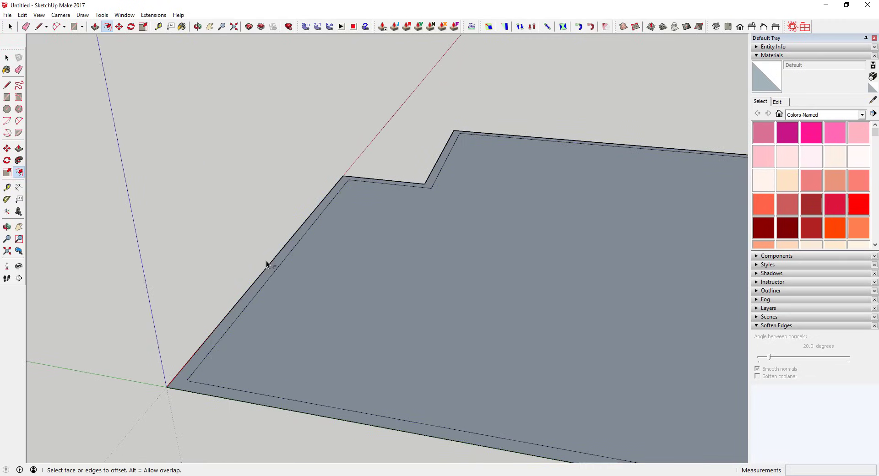
pyautogui.scroll(-4, 270, 257)
pyautogui.scroll(3, 374, 237)
pyautogui.scroll(1, 374, 237)
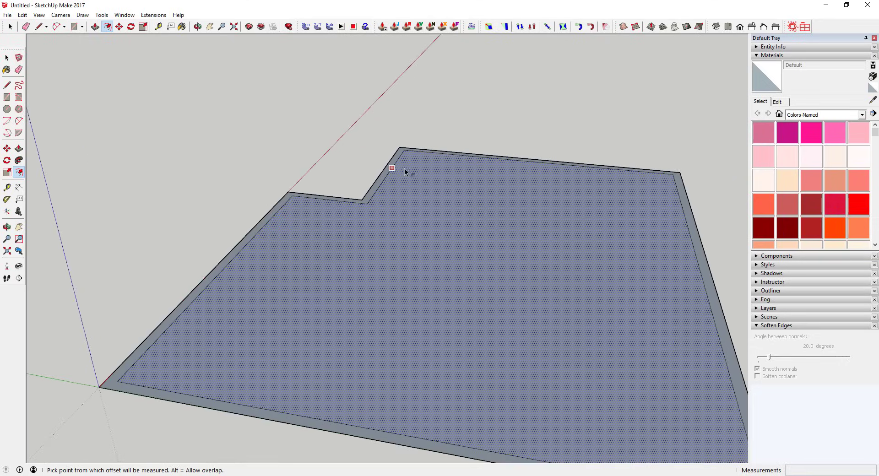
pyautogui.scroll(2, 408, 157)
pyautogui.scroll(-5, 408, 149)
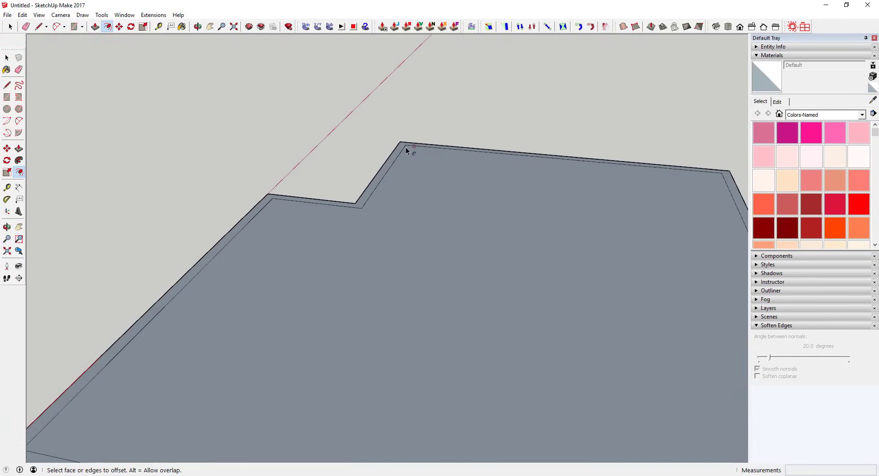
pyautogui.click(562, 168)
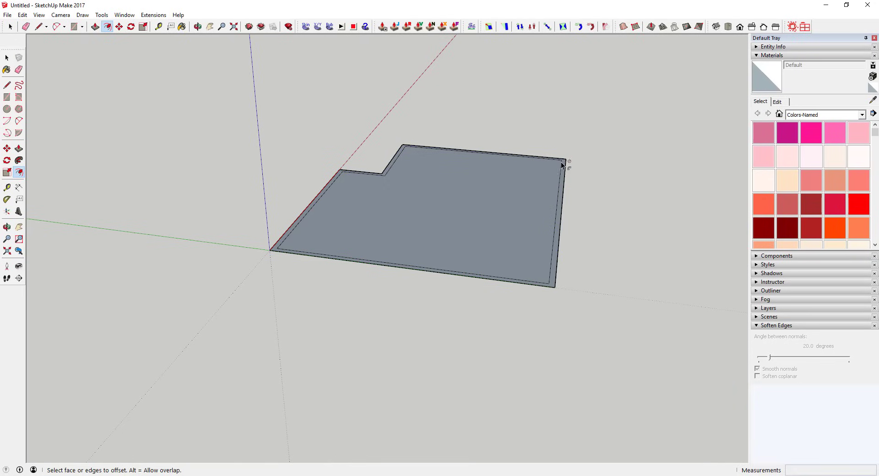
pyautogui.moveTo(556, 250); pyautogui.dragTo(541, 307, button='middle')
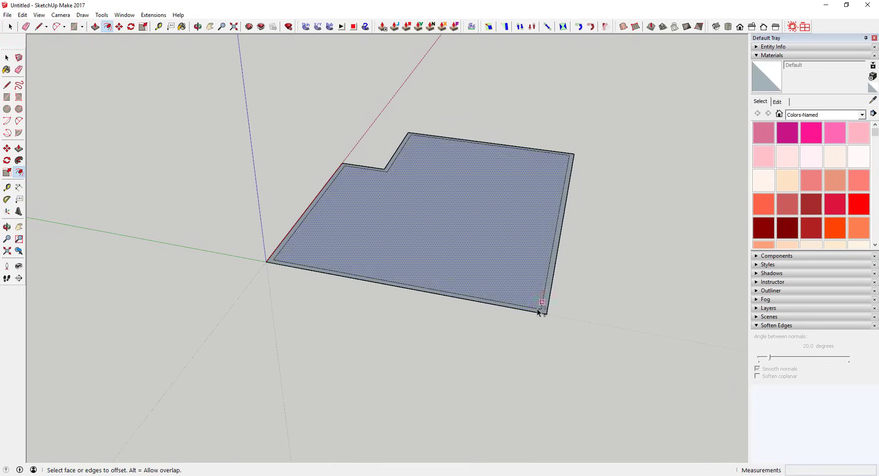
pyautogui.press('r')
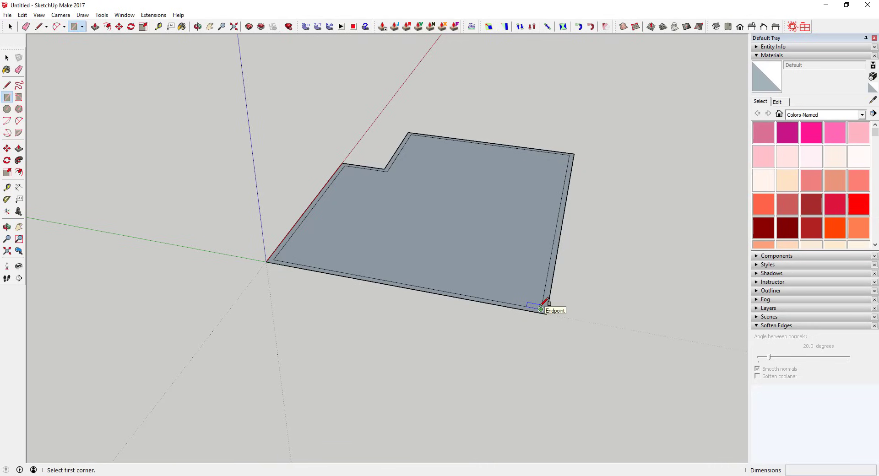
pyautogui.click(541, 309)
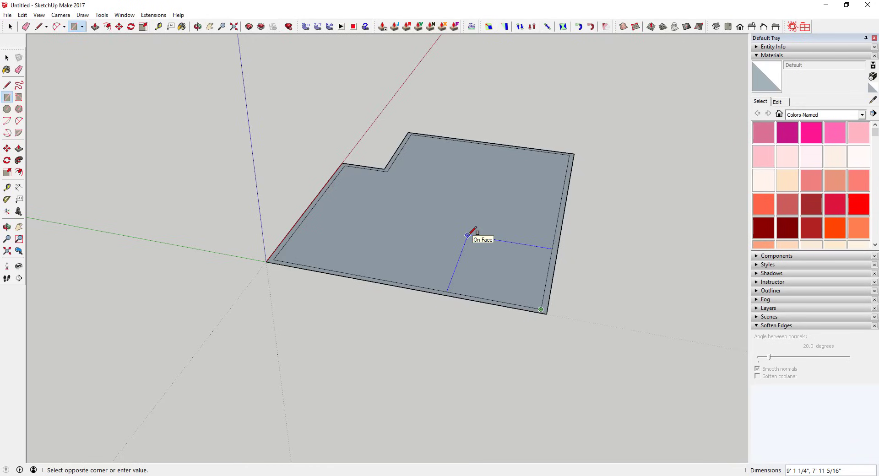
pyautogui.write('10')
pyautogui.press('Escape')
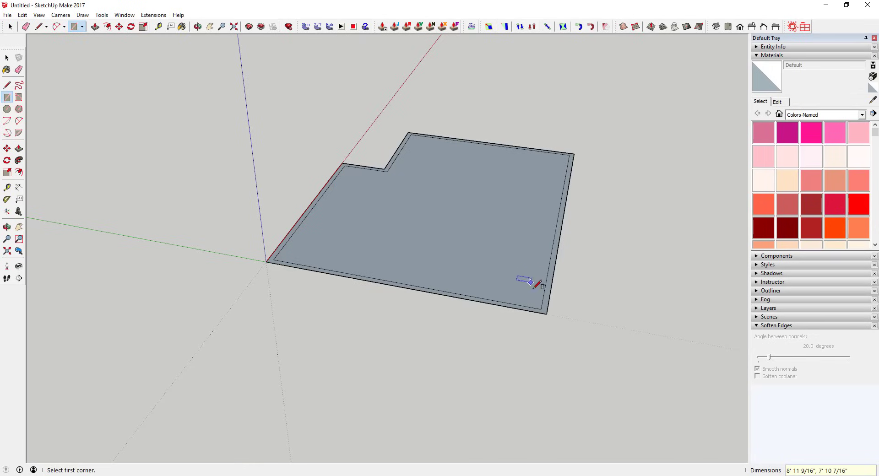
# Draw a 10' by 10' room rectangle from the inner wall corner near the dashed green axis, opposite the origin.
pyautogui.click(541, 309)
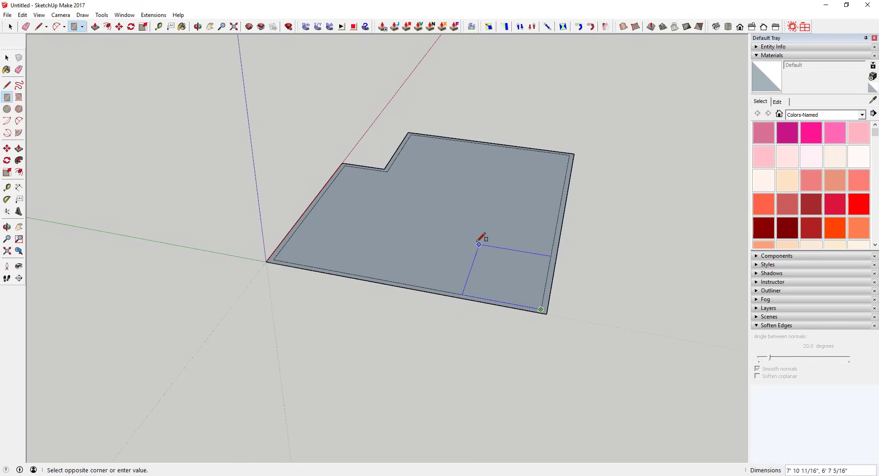
pyautogui.write("10',")
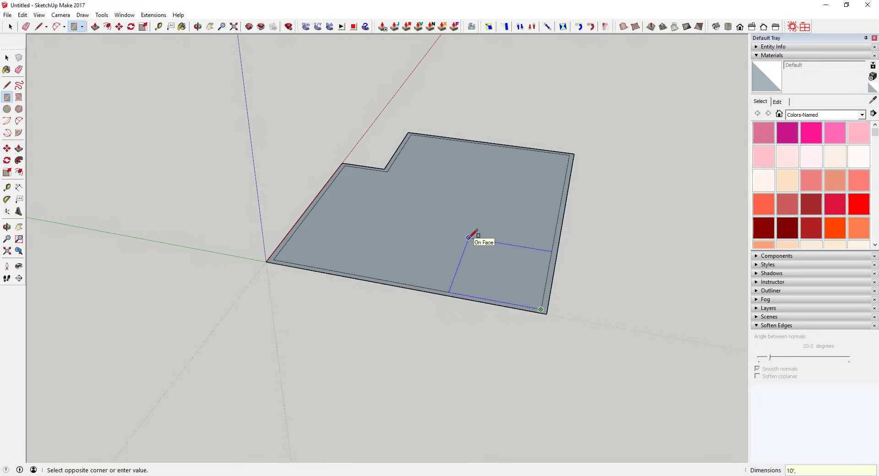
pyautogui.write("10'")
pyautogui.press('Return')
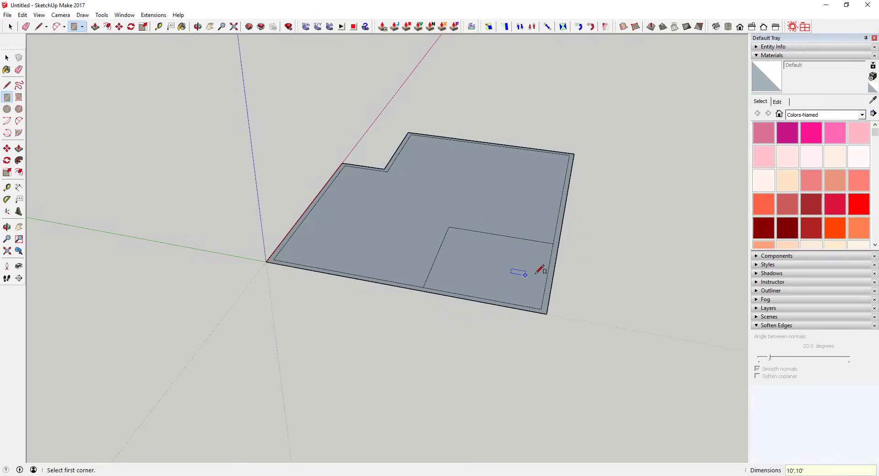
# Draw a 10' by 8' room rectangle from the inner wall corner beside the notch at the far wall.
pyautogui.moveTo(533, 276); pyautogui.dragTo(511, 247, button='middle')
pyautogui.scroll(2, 510, 247)
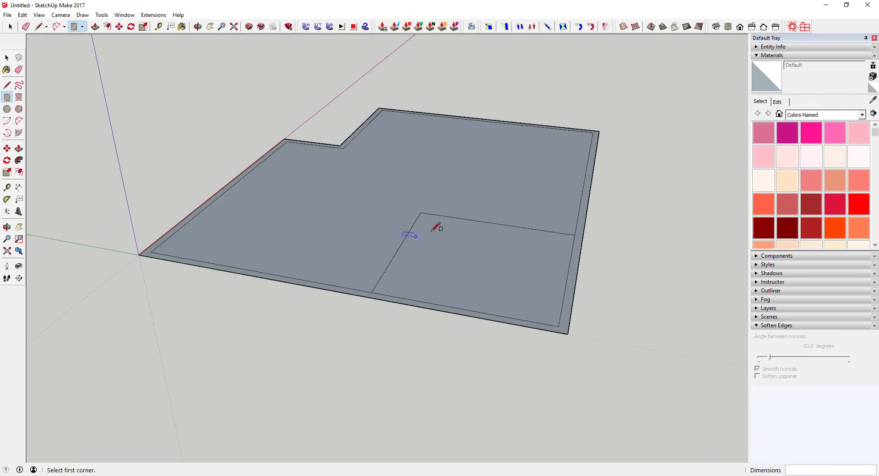
pyautogui.scroll(-1, 465, 242)
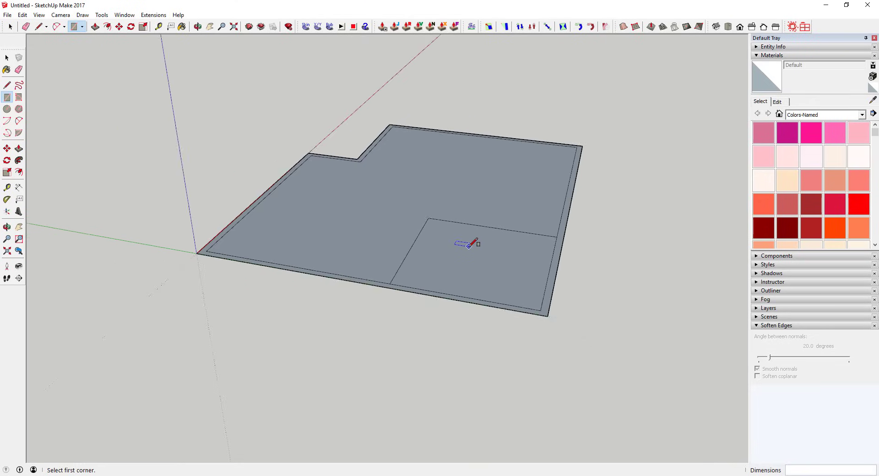
pyautogui.moveTo(467, 243); pyautogui.dragTo(472, 277, button='middle')
pyautogui.click(389, 109)
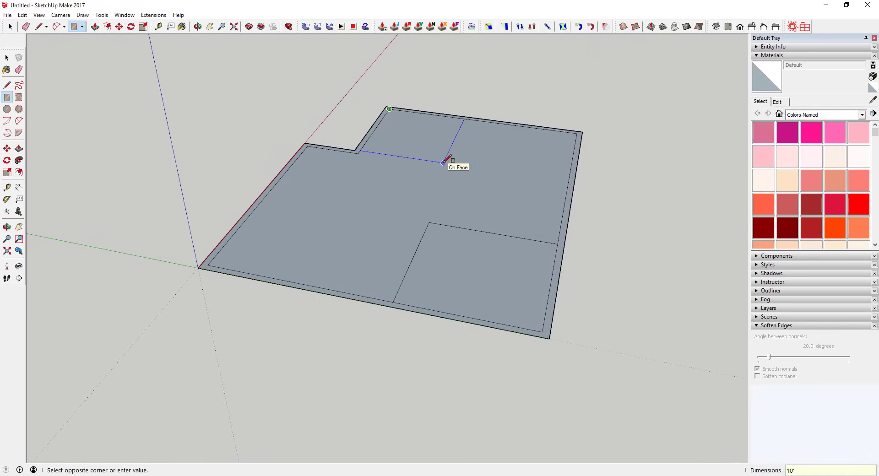
pyautogui.click(443, 163)
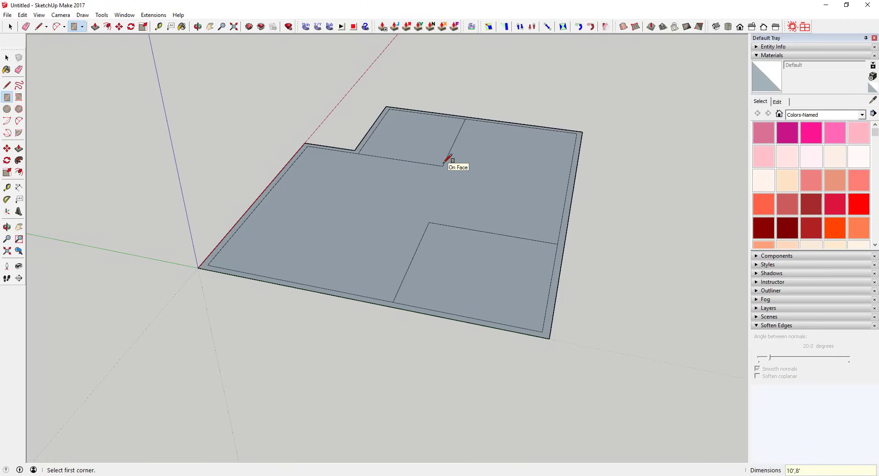
# Draw a 14' by 8' room rectangle from the remaining far inner wall corner, opposite the notch side.
pyautogui.click(577, 134)
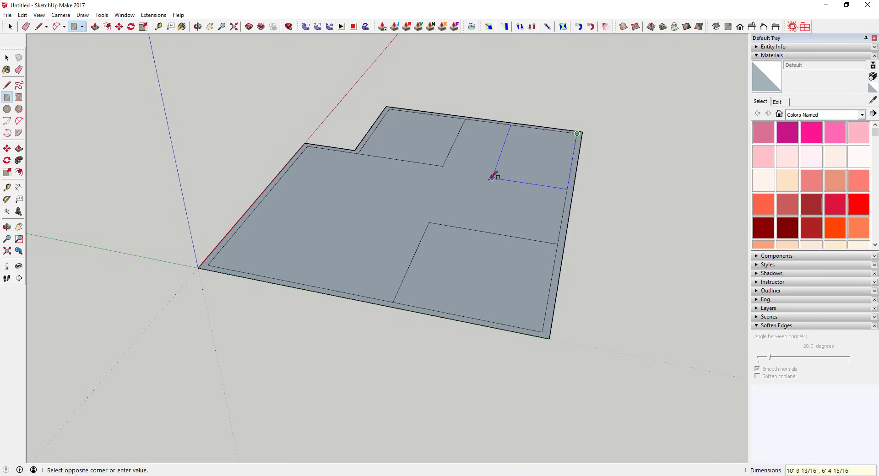
pyautogui.scroll(2, 499, 167)
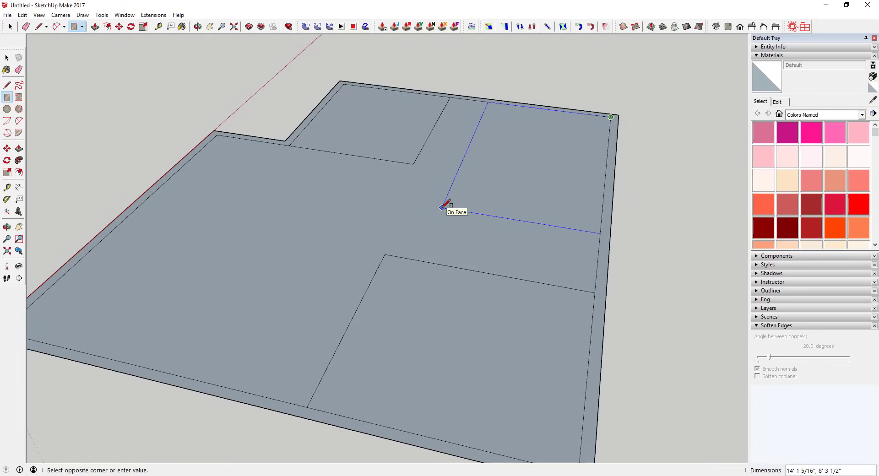
pyautogui.write("14',8'")
pyautogui.press('Return')
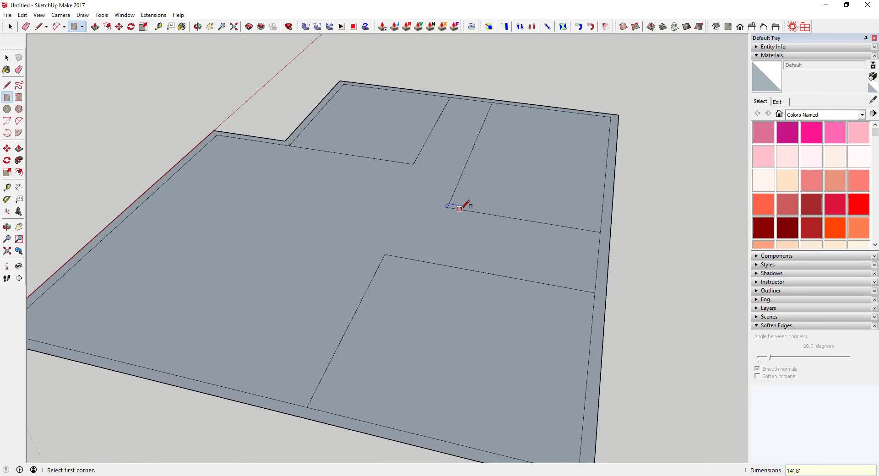
# Draw a 12' by 12' room rectangle from the inner wall corner at the origin.
pyautogui.moveTo(259, 262)
pyautogui.mouseDown(button='middle')
pyautogui.moveTo(424, 225)
pyautogui.moveTo(406, 222)
pyautogui.mouseUp(button='middle')
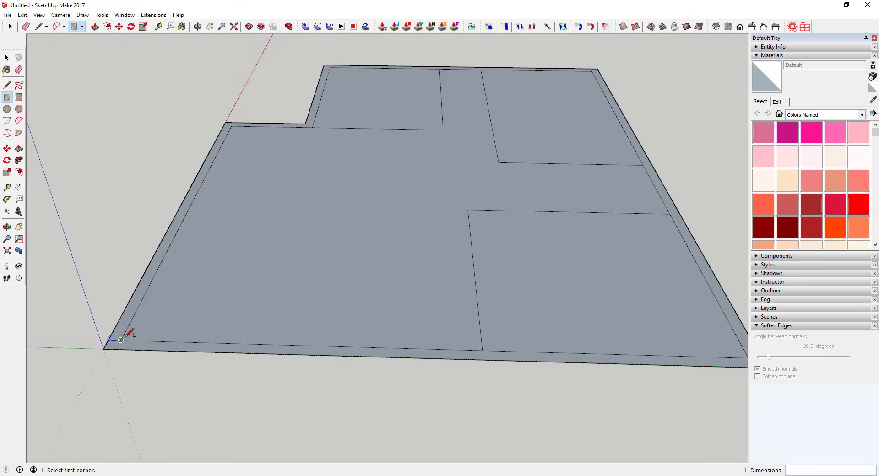
pyautogui.click(121, 340)
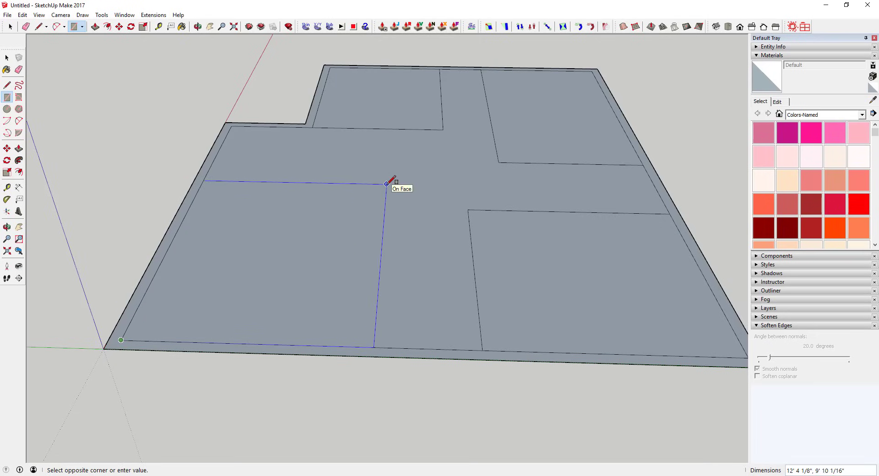
pyautogui.write("12',12")
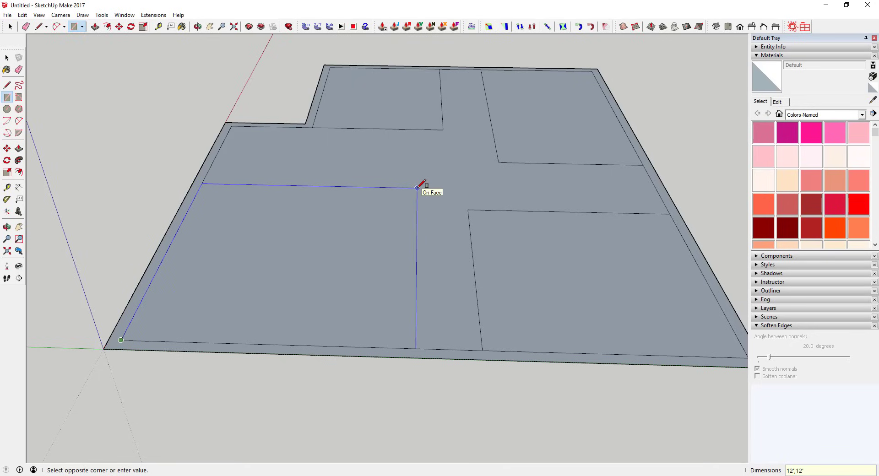
pyautogui.press('Return')
pyautogui.press('space')
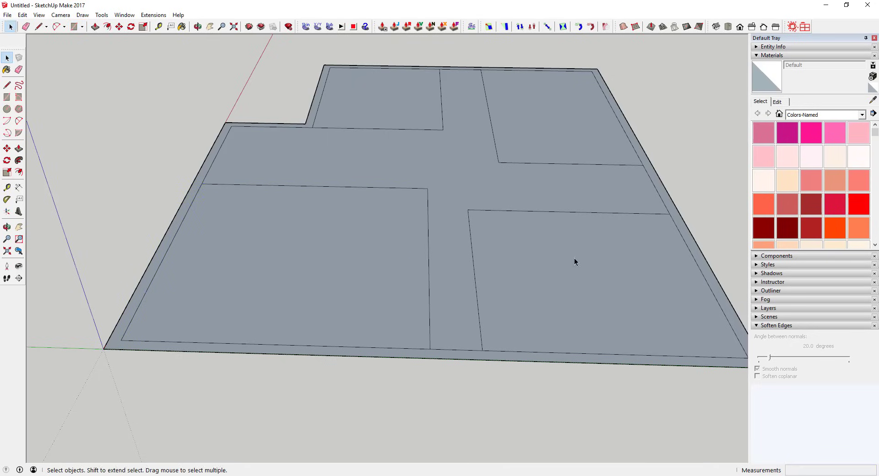
# Move the 12' room's edge facing the 10' by 10' room toward the origin, parallel to the green axis, to widen the passage between them.
pyautogui.moveTo(574, 257); pyautogui.dragTo(547, 256, button='middle')
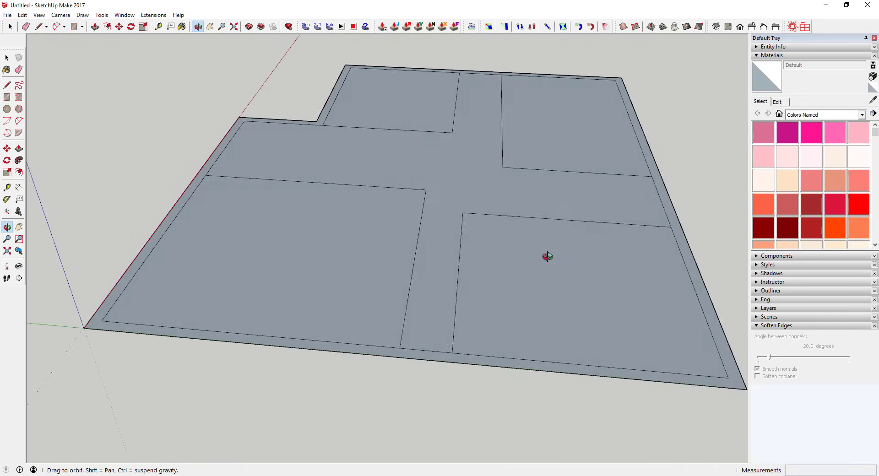
pyautogui.click(414, 249)
pyautogui.click(415, 251)
pyautogui.press('m')
pyautogui.click(413, 252)
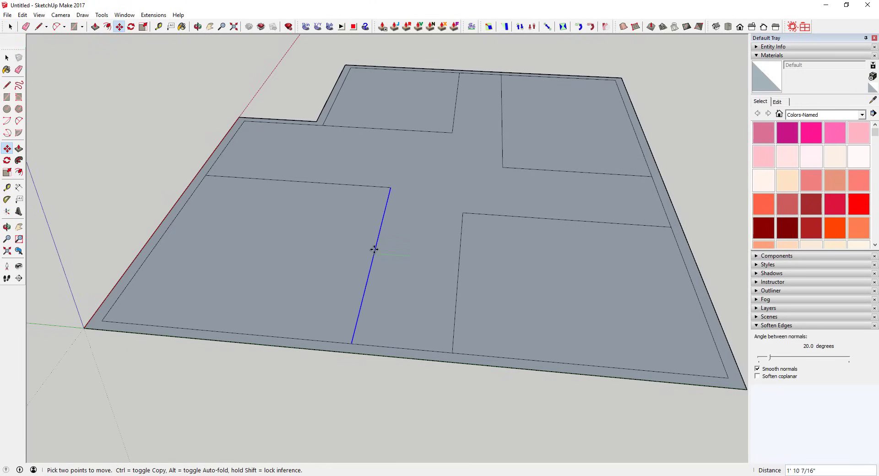
pyautogui.click(356, 248)
pyautogui.press('space')
pyautogui.moveTo(486, 281); pyautogui.dragTo(413, 277, button='middle')
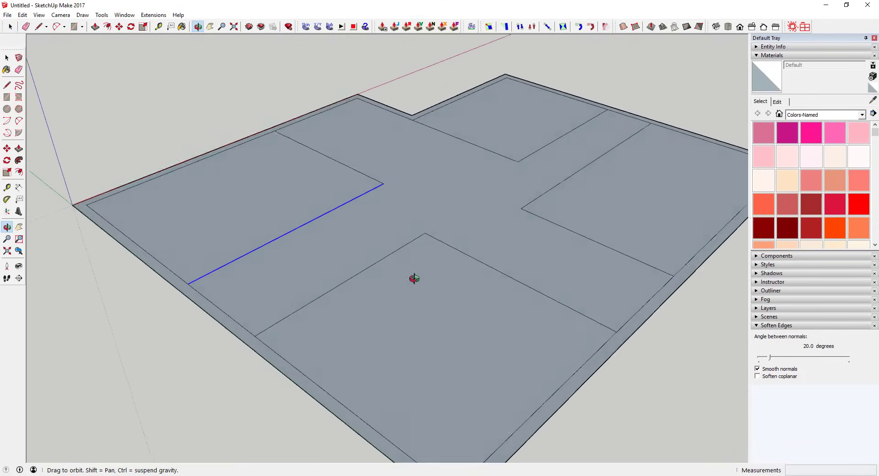
pyautogui.scroll(-3, 467, 243)
pyautogui.moveTo(415, 225); pyautogui.dragTo(502, 230, button='middle')
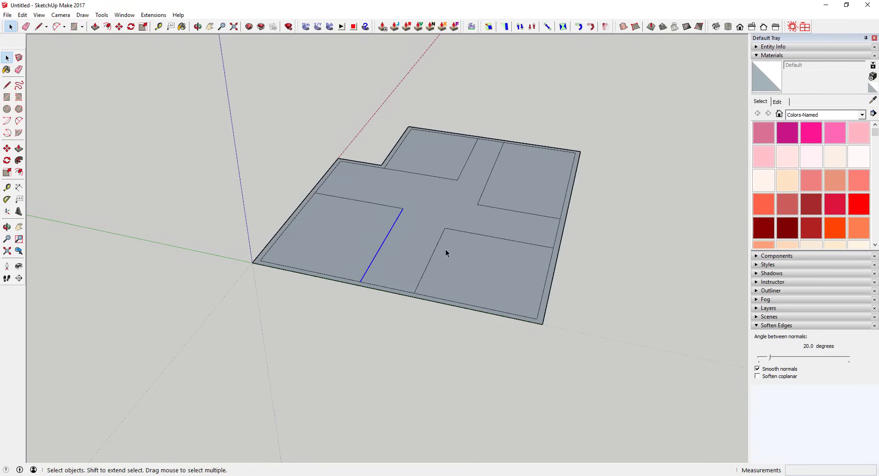
pyautogui.click(600, 282)
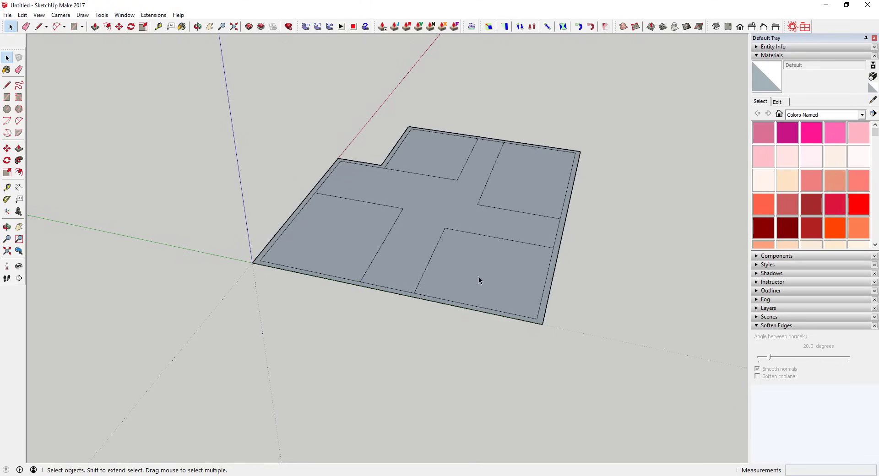
pyautogui.moveTo(479, 276); pyautogui.dragTo(441, 250, button='middle')
pyautogui.press('f')
pyautogui.click(430, 250)
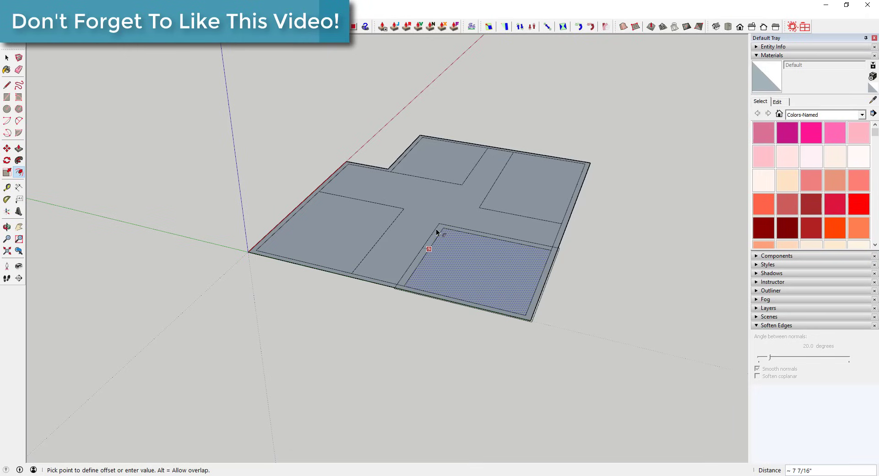
pyautogui.press('space')
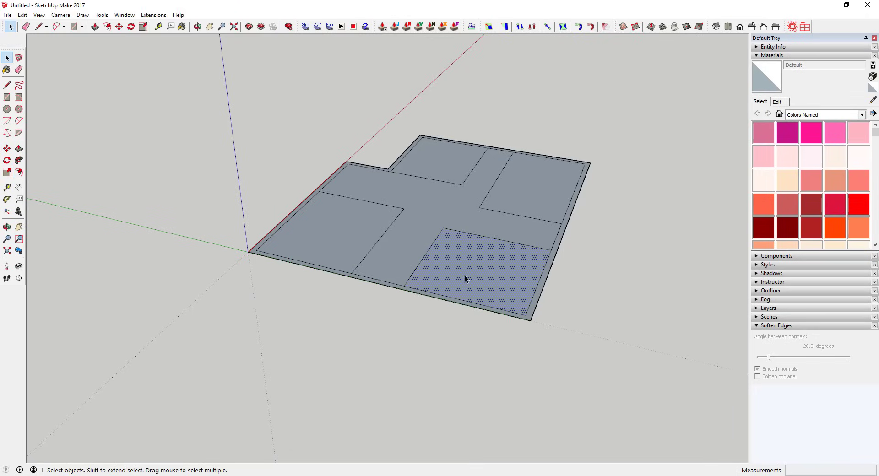
# Offset the 10' by 10' room outline outward by 6" to form its partition walls.
pyautogui.press('f')
pyautogui.click(422, 261)
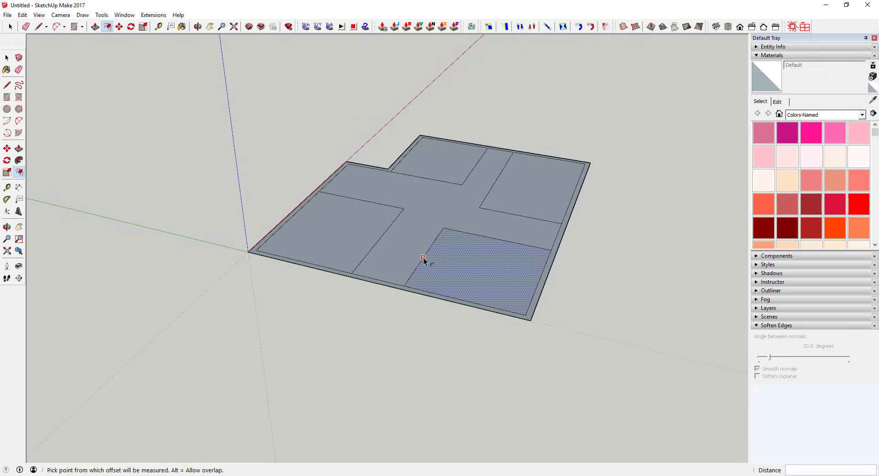
pyautogui.write('6')
pyautogui.press('Return')
pyautogui.press('space')
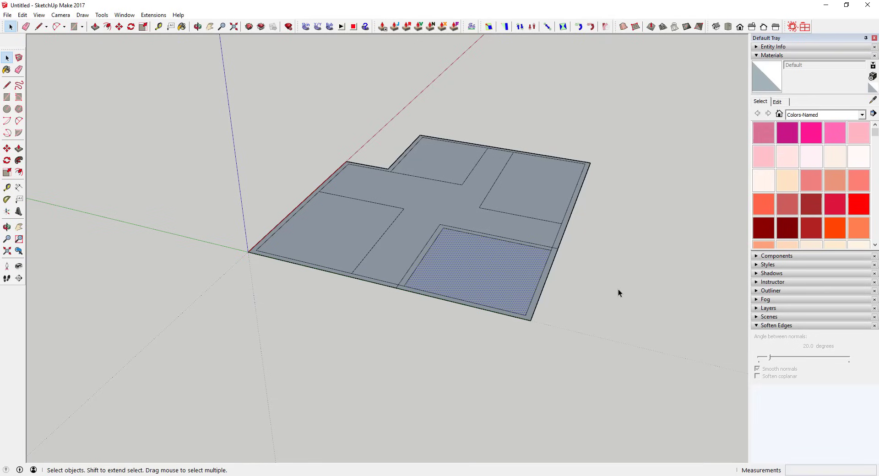
pyautogui.click(607, 295)
# Offset the outline of the room at the origin outward by the same distance to form its partition walls.
pyautogui.moveTo(603, 292); pyautogui.dragTo(572, 270, button='middle')
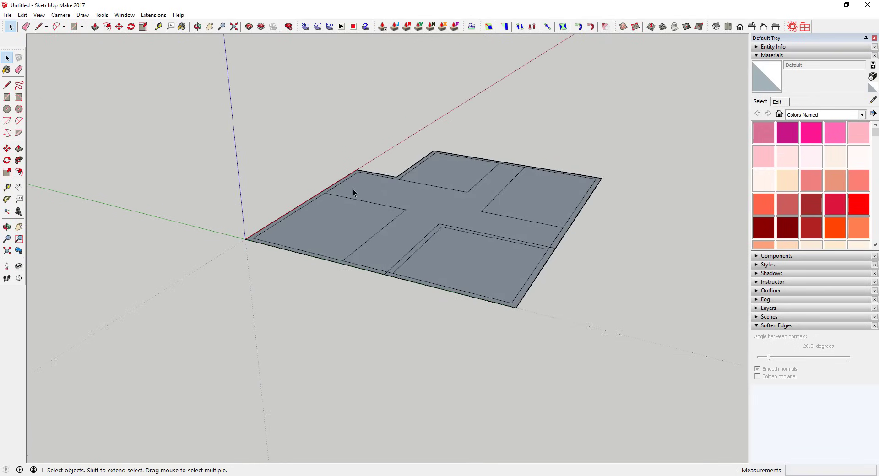
pyautogui.scroll(3, 387, 181)
pyautogui.press('f')
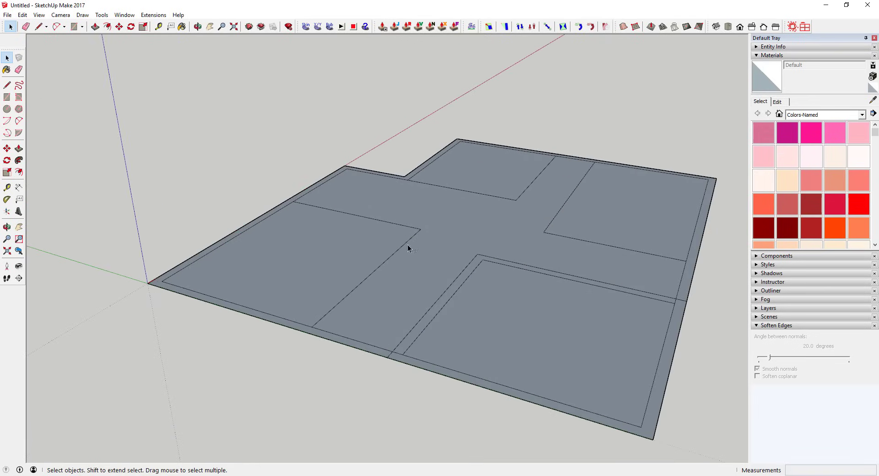
pyautogui.click(405, 248)
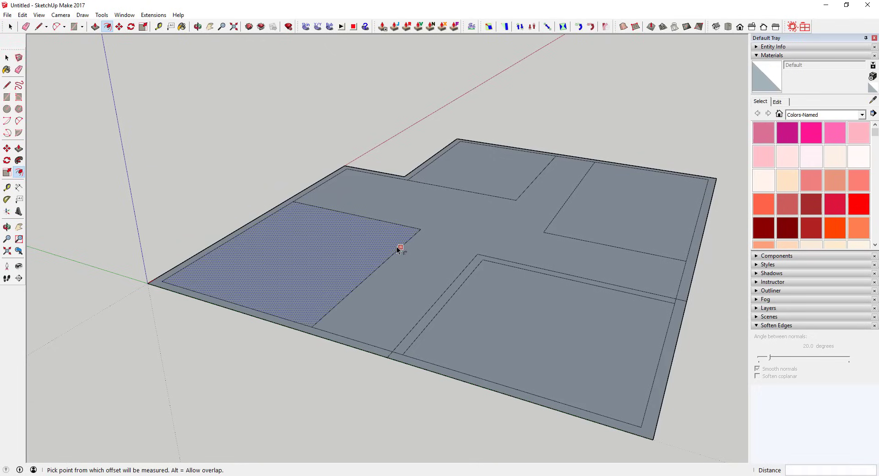
pyautogui.click(398, 250)
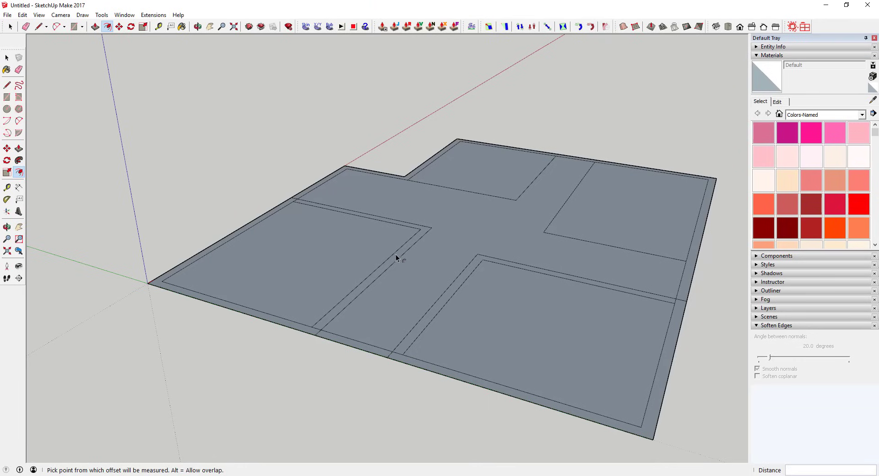
pyautogui.click(479, 297)
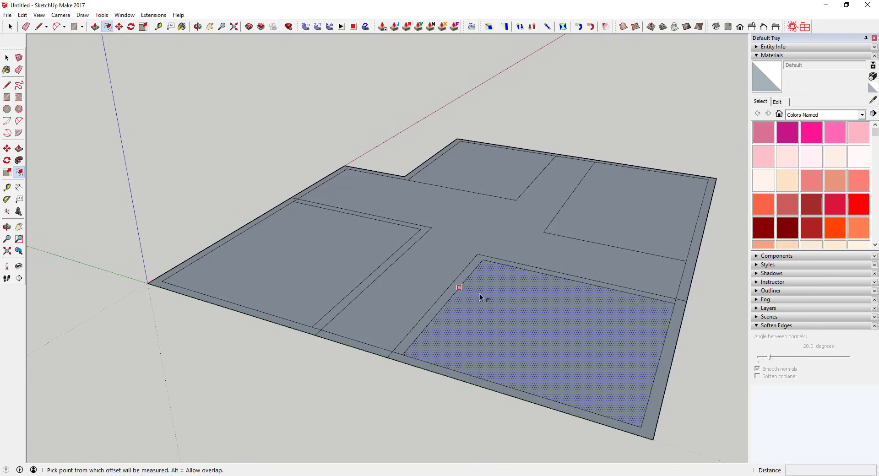
pyautogui.click(444, 293)
pyautogui.click(374, 277)
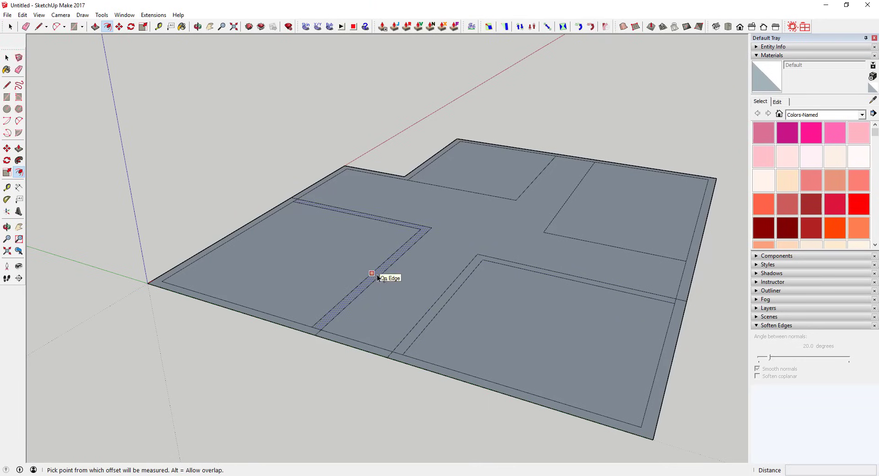
pyautogui.press('Escape')
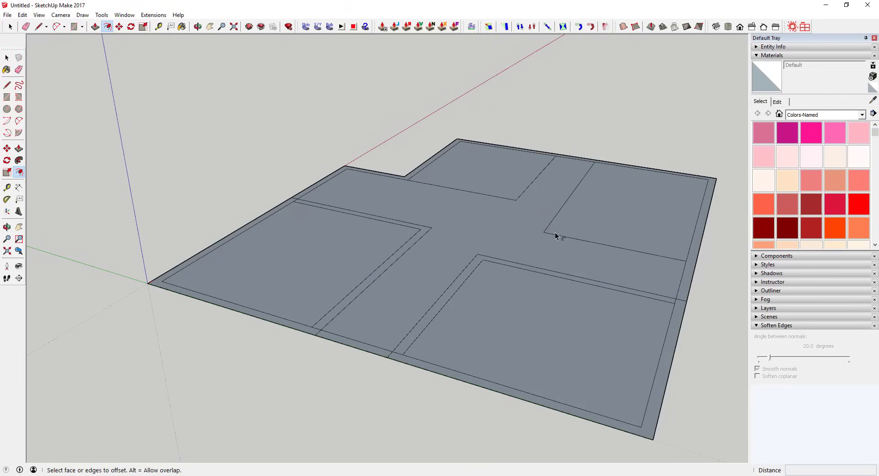
# Offset the 14' by 8' and 10' by 8' room outlines outward by the same wall thickness as the other rooms.
pyautogui.click(553, 223)
pyautogui.click(520, 196)
pyautogui.click(519, 200)
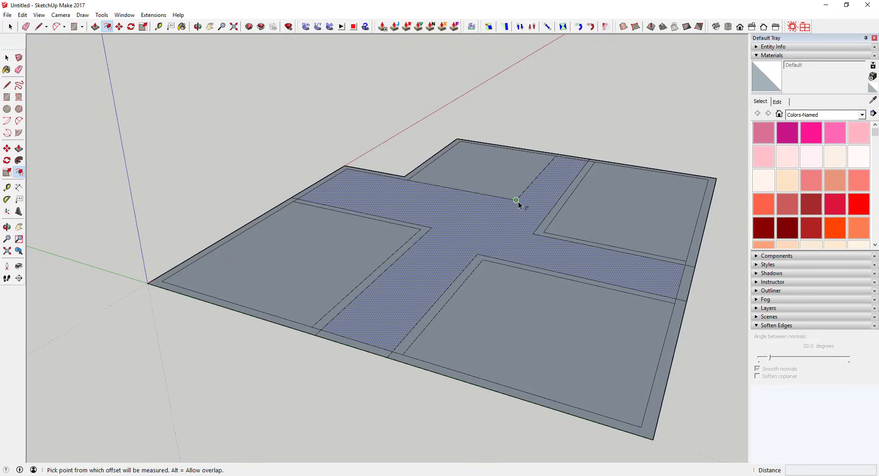
pyautogui.click(518, 201)
pyautogui.moveTo(518, 201)
pyautogui.mouseDown(button='middle')
pyautogui.moveTo(533, 241)
pyautogui.moveTo(501, 200)
pyautogui.mouseUp(button='middle')
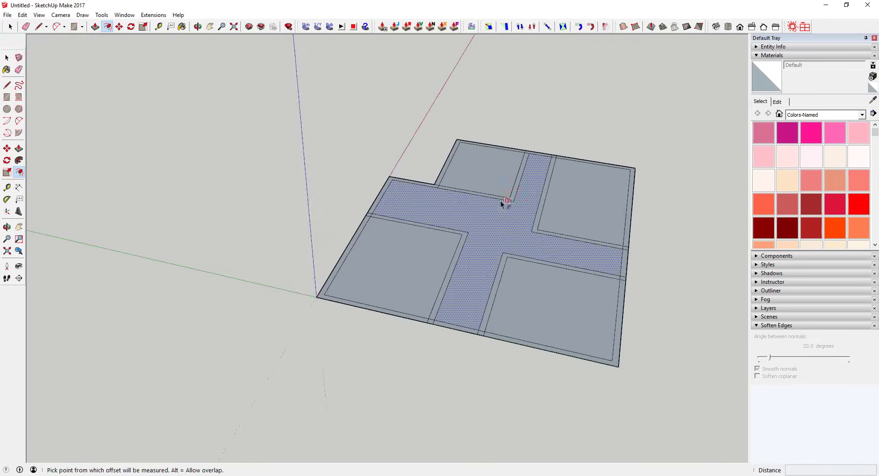
pyautogui.scroll(-5, 513, 192)
pyautogui.click(520, 206)
pyautogui.press('space')
pyautogui.click(554, 245)
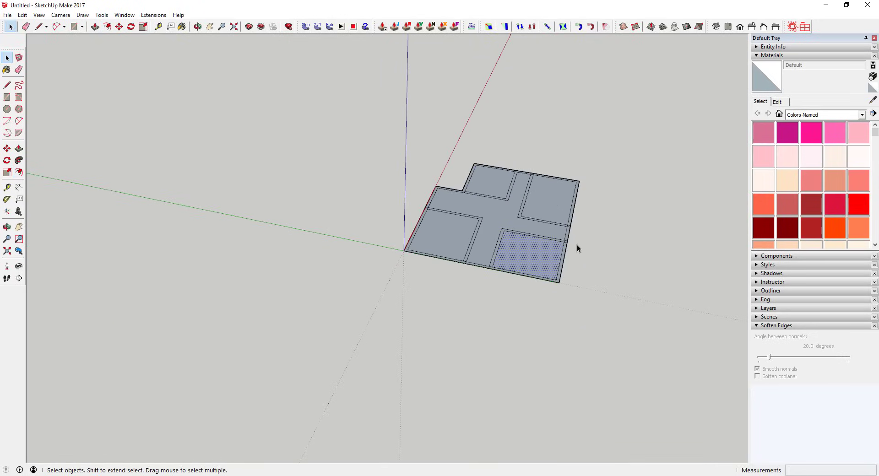
# Erase the leftover edges where the partitions meet the exterior wall along the green axis and the adjoining wall opposite the origin.
pyautogui.scroll(6, 587, 235)
pyautogui.scroll(-2, 531, 245)
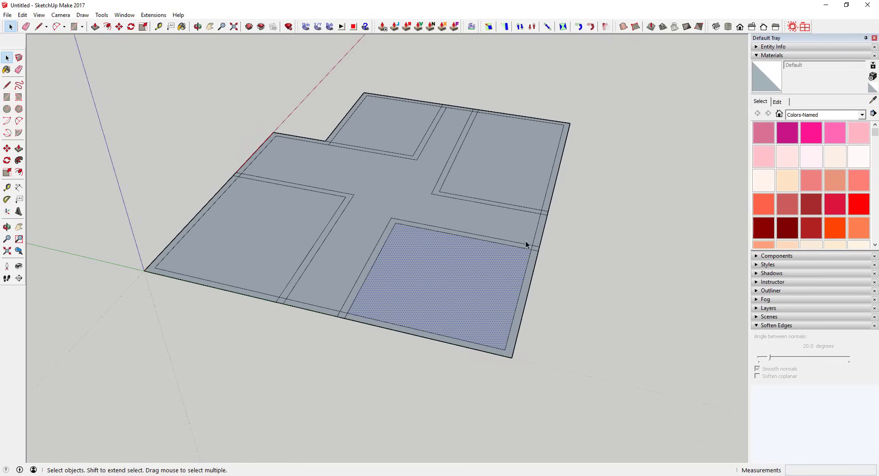
pyautogui.scroll(5, 335, 316)
pyautogui.press('e')
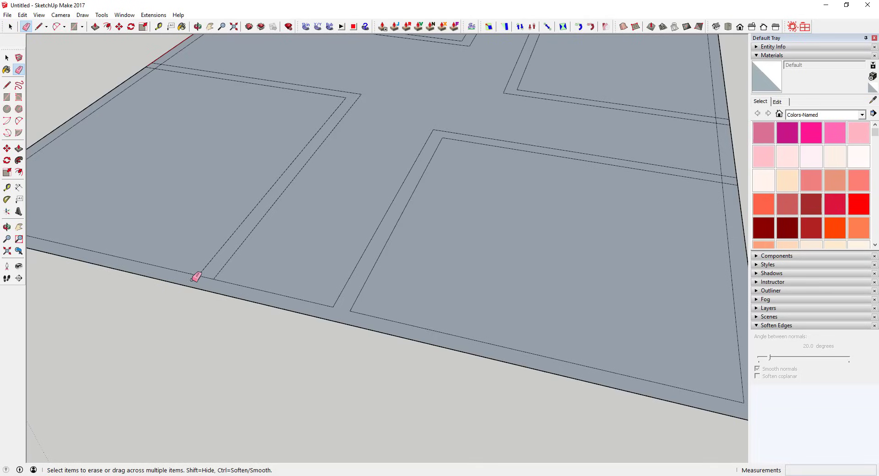
pyautogui.scroll(-5, 349, 229)
pyautogui.scroll(6, 564, 210)
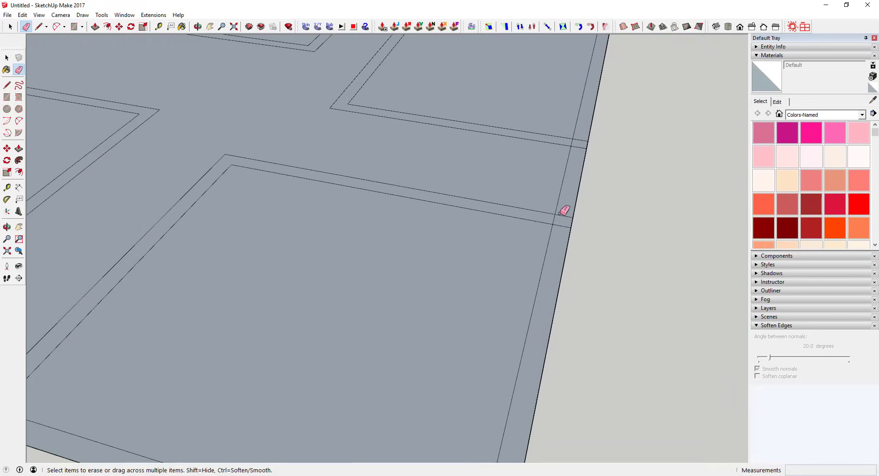
pyautogui.moveTo(567, 213); pyautogui.dragTo(581, 145)
# Erase the leftover edges where the partitions meet the far exterior wall and at the inside corner of the notch.
pyautogui.scroll(-5, 559, 191)
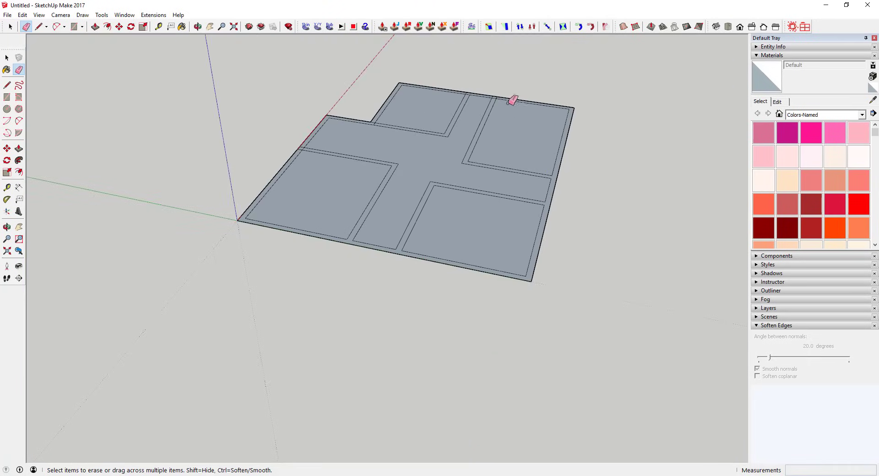
pyautogui.scroll(5, 493, 90)
pyautogui.moveTo(477, 92)
pyautogui.mouseDown()
pyautogui.moveTo(494, 94)
pyautogui.moveTo(483, 97)
pyautogui.mouseUp()
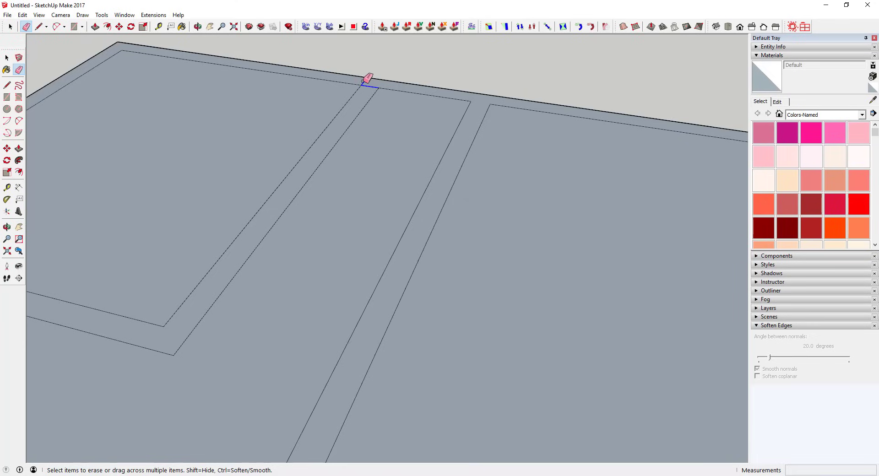
pyautogui.scroll(-5, 288, 106)
pyautogui.scroll(6, 182, 161)
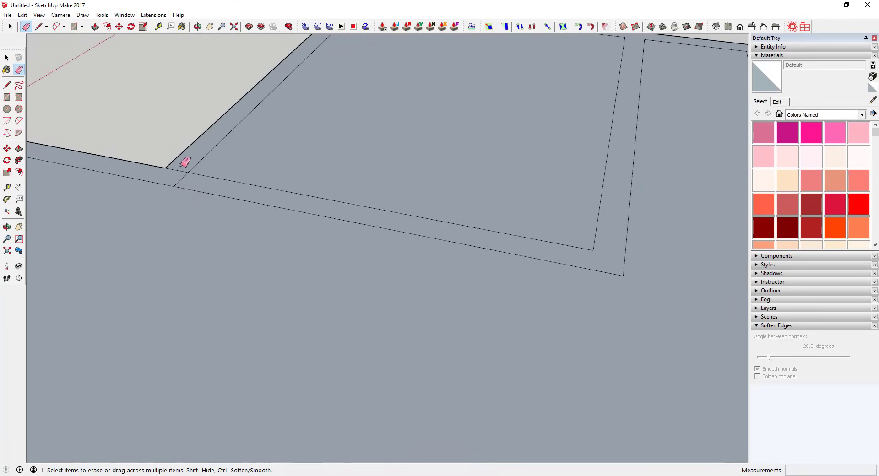
pyautogui.moveTo(185, 163); pyautogui.dragTo(187, 178)
# Erase the leftover edges where the origin room's partition meets the exterior wall along the red axis.
pyautogui.scroll(-5, 432, 212)
pyautogui.scroll(6, 185, 255)
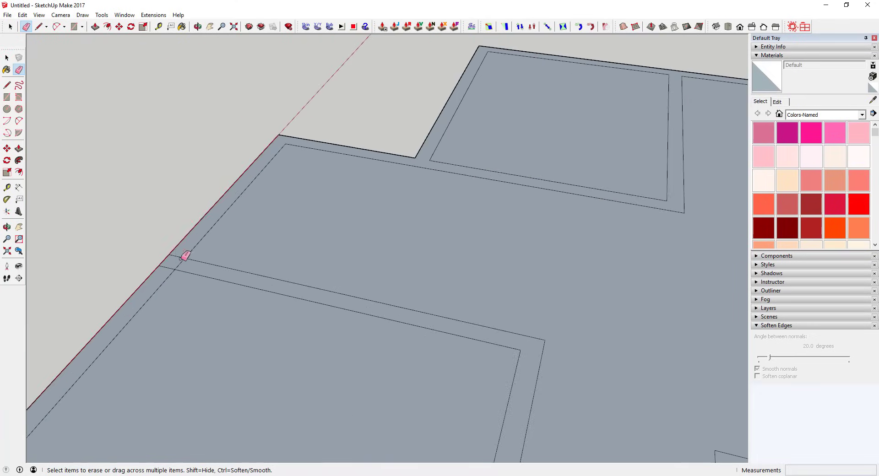
pyautogui.moveTo(180, 256)
pyautogui.mouseDown()
pyautogui.moveTo(163, 268)
pyautogui.moveTo(188, 260)
pyautogui.mouseUp()
pyautogui.scroll(-6, 513, 222)
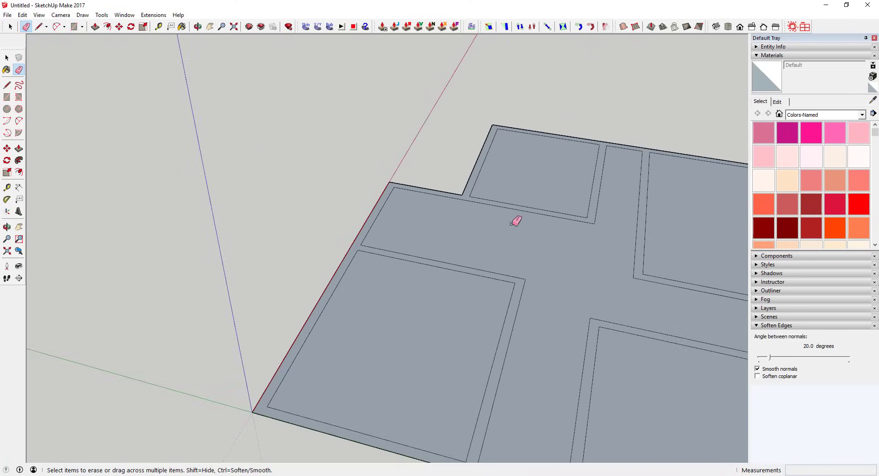
pyautogui.scroll(3, 495, 298)
pyautogui.press('space')
pyautogui.scroll(-3, 454, 276)
pyautogui.scroll(2, 514, 294)
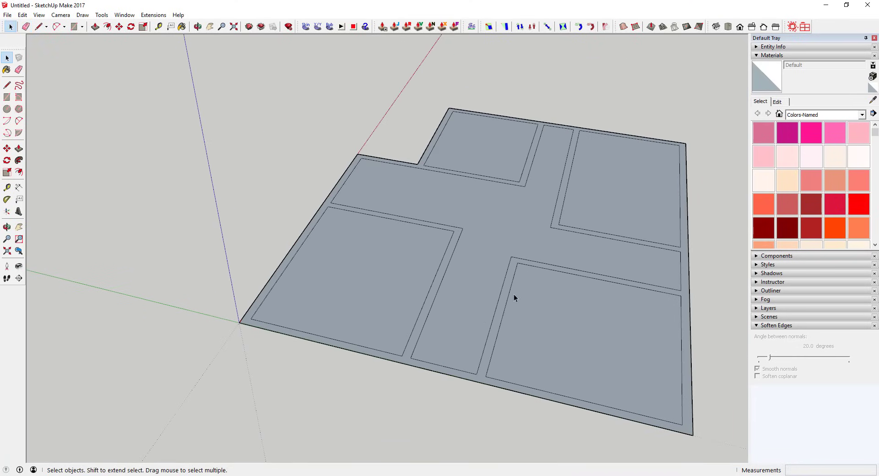
# Draw a doorway rectangle across the partition of the room facing the origin room, opposite the existing doorway marks.
pyautogui.click(506, 289)
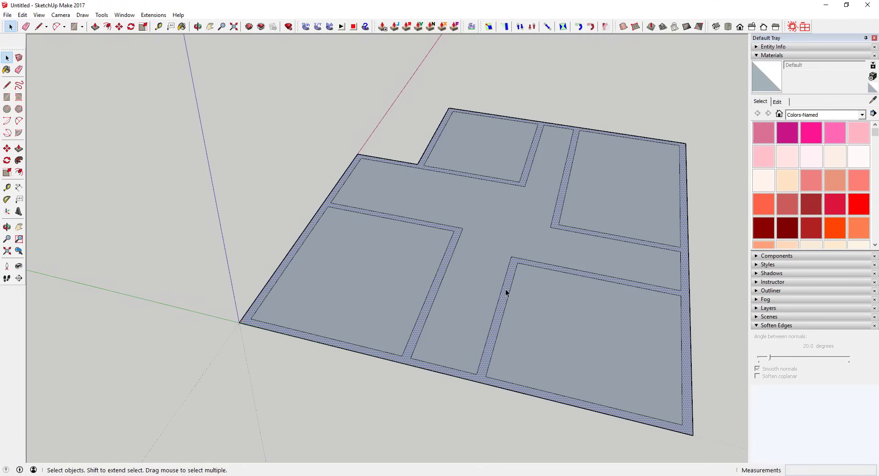
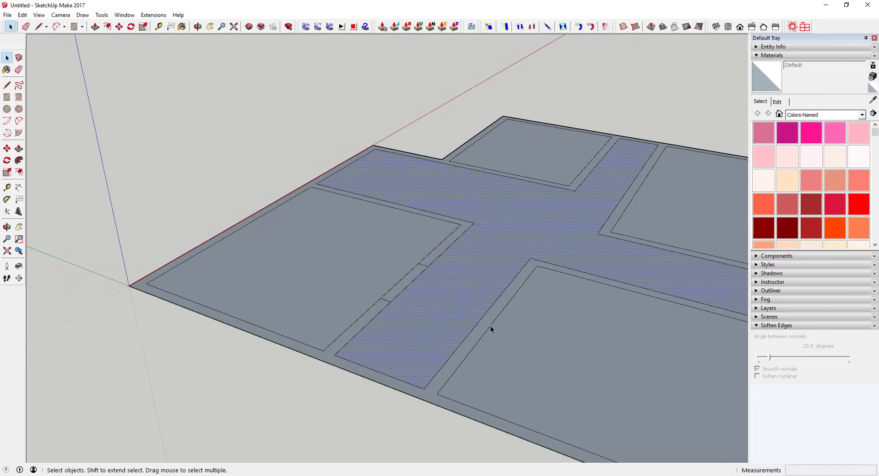
pyautogui.press('r')
pyautogui.click(469, 332)
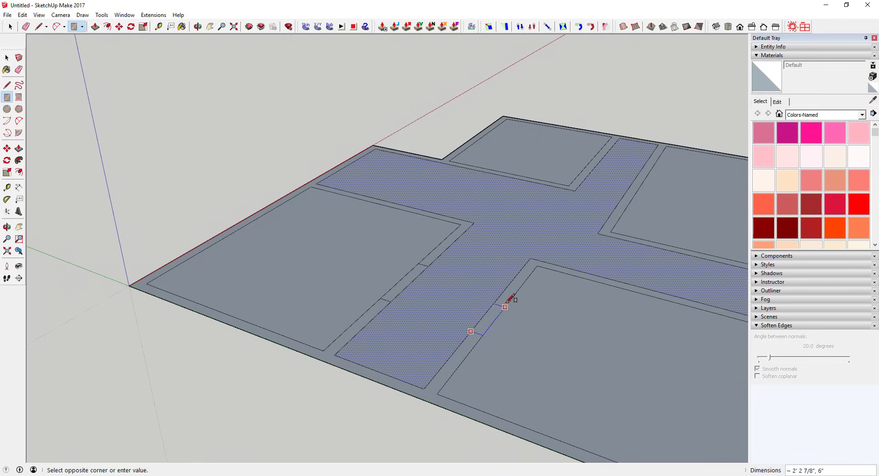
pyautogui.press('space')
pyautogui.scroll(-1, 418, 283)
pyautogui.scroll(-2, 417, 283)
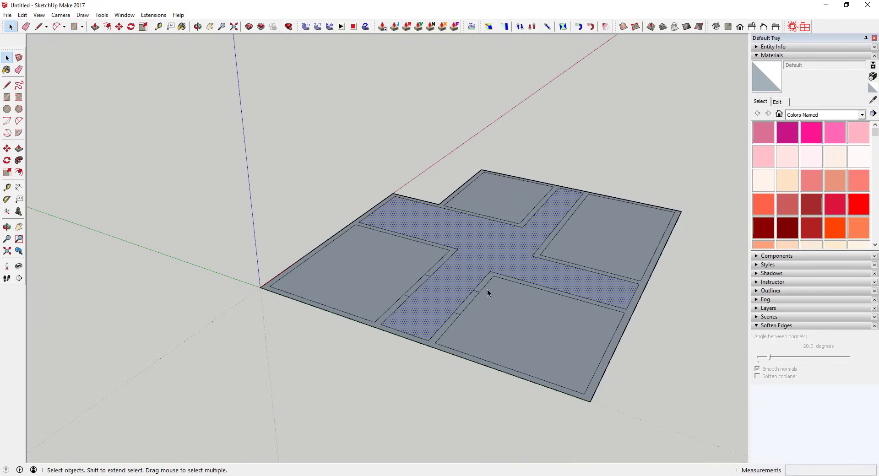
# Raise the walls from the floor plan with Push/Pull, leaving both doorway gaps open to the floor.
pyautogui.press('p')
pyautogui.press('space')
pyautogui.press('Escape')
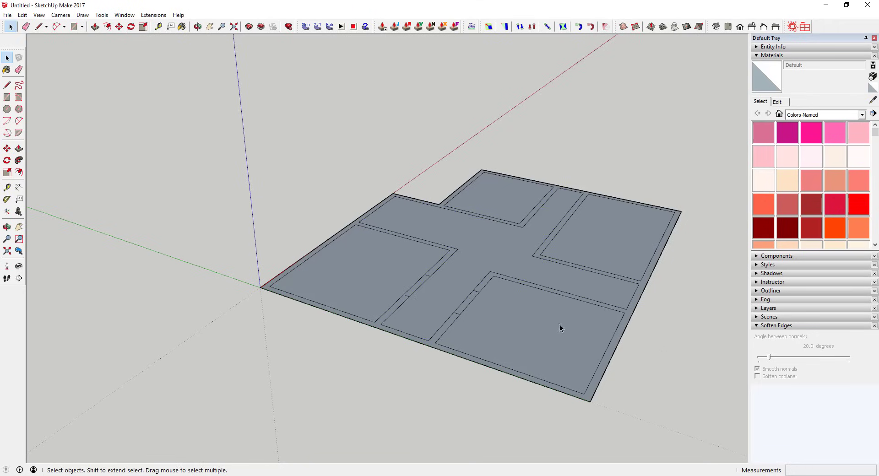
pyautogui.press('p')
pyautogui.moveTo(481, 288); pyautogui.dragTo(470, 202)
pyautogui.moveTo(471, 202); pyautogui.dragTo(479, 340, button='middle')
pyautogui.scroll(5, 479, 340)
pyautogui.moveTo(408, 312); pyautogui.dragTo(370, 296, button='middle')
pyautogui.press('space')
# Draw a rectangle between the wall ends beside the nearer doorway and delete the face covering that room.
pyautogui.press('r')
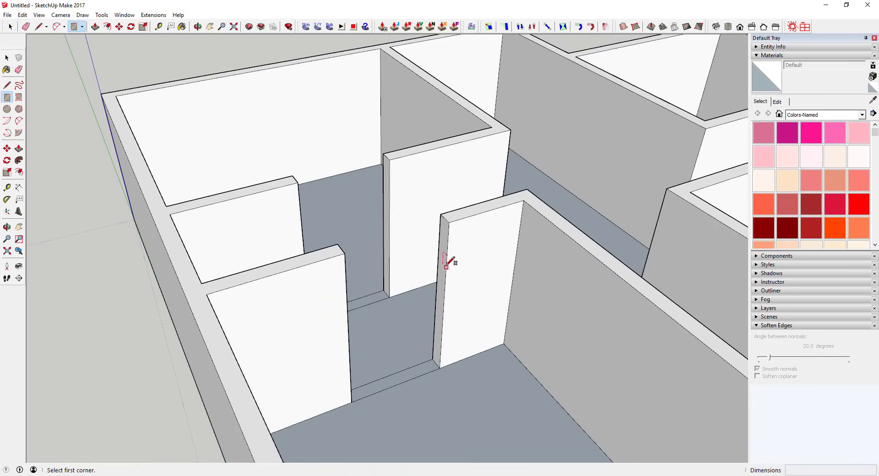
pyautogui.moveTo(449, 256)
pyautogui.mouseDown(button='middle')
pyautogui.moveTo(411, 270)
pyautogui.moveTo(427, 231)
pyautogui.mouseUp(button='middle')
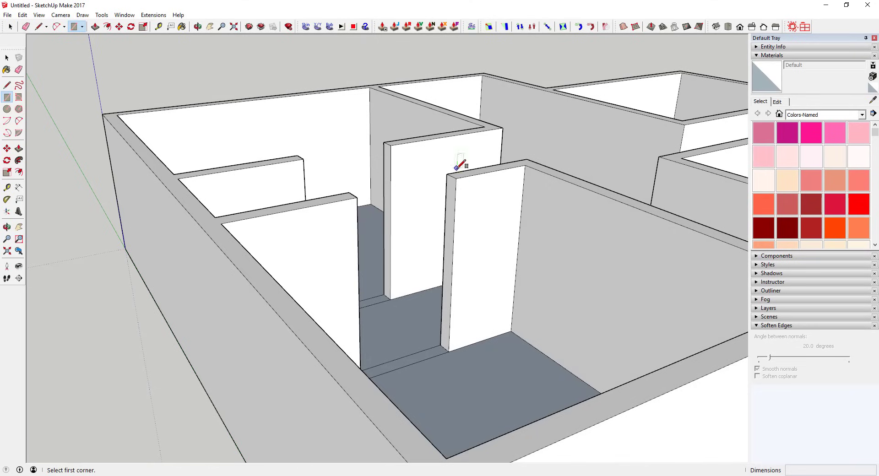
pyautogui.click(358, 237)
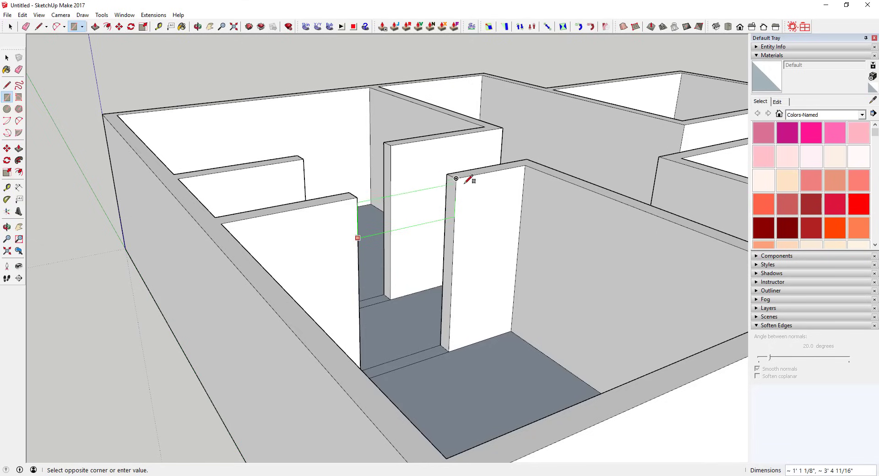
pyautogui.click(461, 178)
pyautogui.press('space')
pyautogui.click(441, 245)
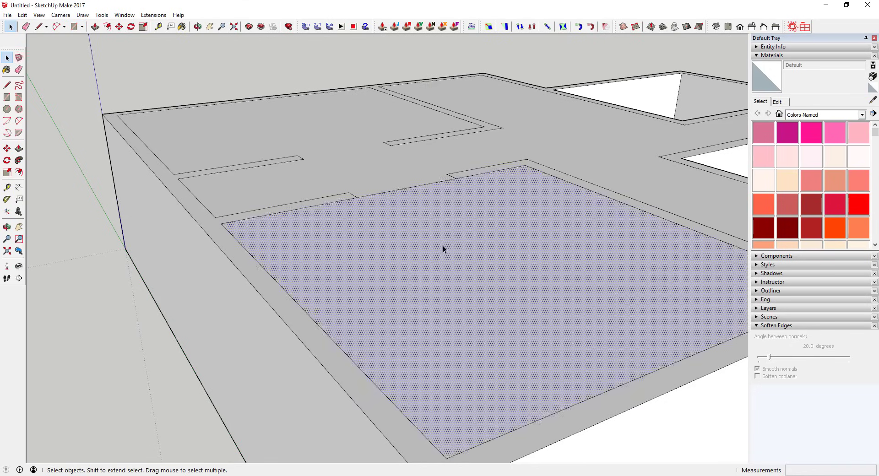
pyautogui.press('Delete')
# Try to extrude the header panel across the doorway gap with Push/Pull, and undo it together with its rectangle.
pyautogui.moveTo(394, 226); pyautogui.dragTo(514, 261, button='middle')
pyautogui.press('p')
pyautogui.moveTo(494, 257)
pyautogui.mouseDown()
pyautogui.moveTo(486, 196)
pyautogui.moveTo(495, 194)
pyautogui.mouseUp()
pyautogui.hotkey('ctrl', 'z')
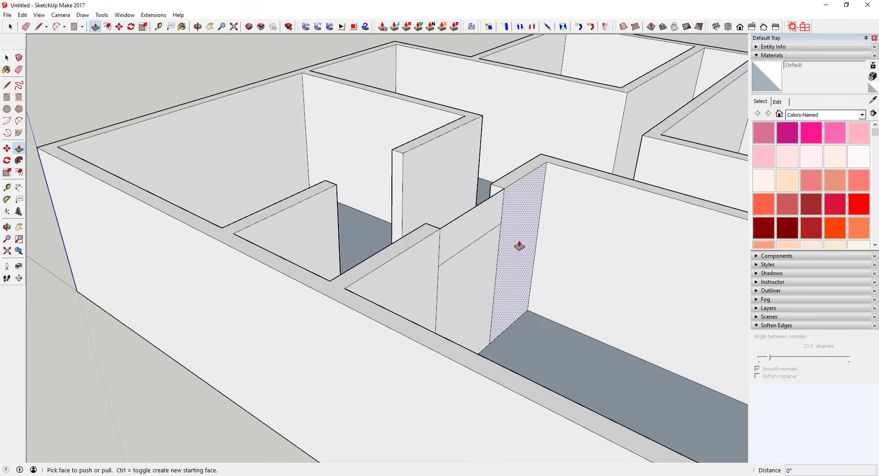
pyautogui.hotkey('ctrl', 'z')
pyautogui.hotkey('ctrl', 'y')
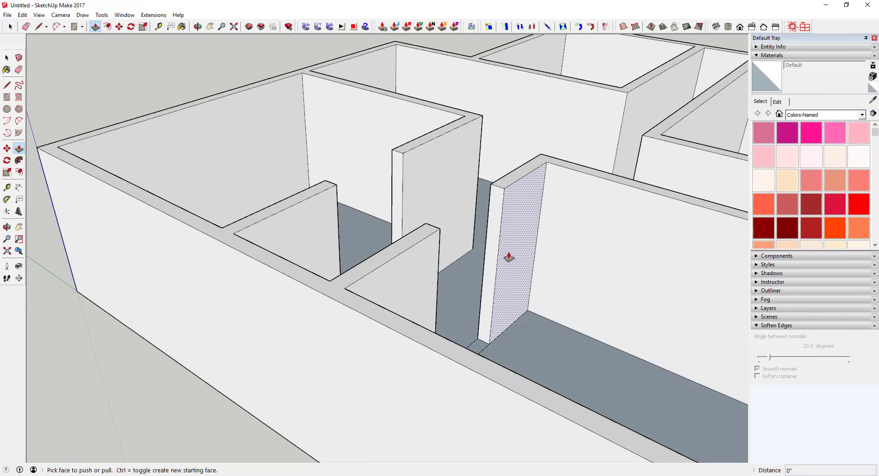
# Draw a rectangle bridging the top of the doorway gap flush with the walls, and delete the face covering the room.
pyautogui.moveTo(509, 258); pyautogui.dragTo(350, 264, button='middle')
pyautogui.press('r')
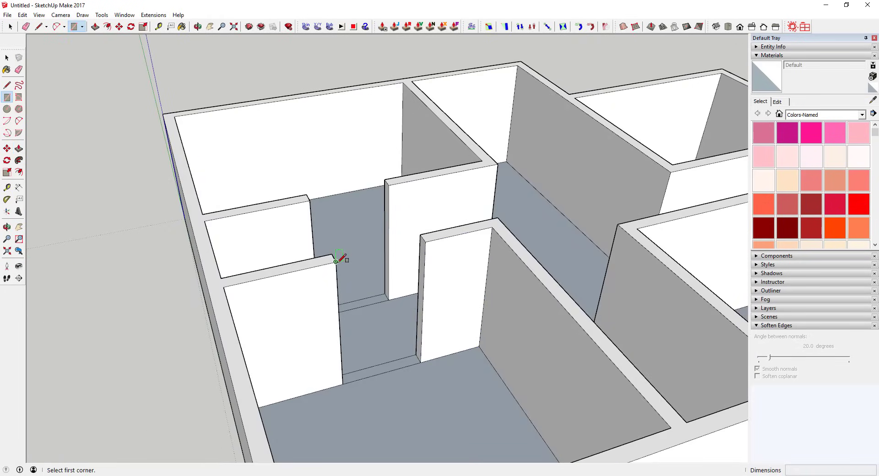
pyautogui.click(336, 261)
pyautogui.click(422, 236)
pyautogui.press('space')
pyautogui.click(421, 303)
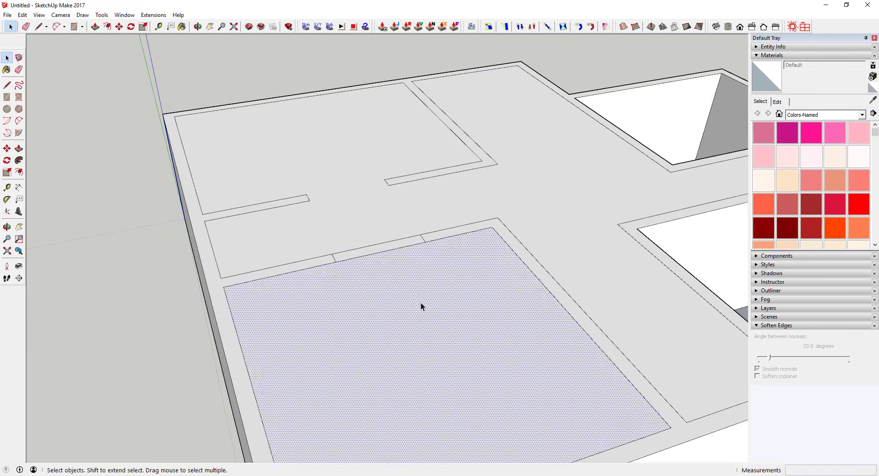
pyautogui.press('Delete')
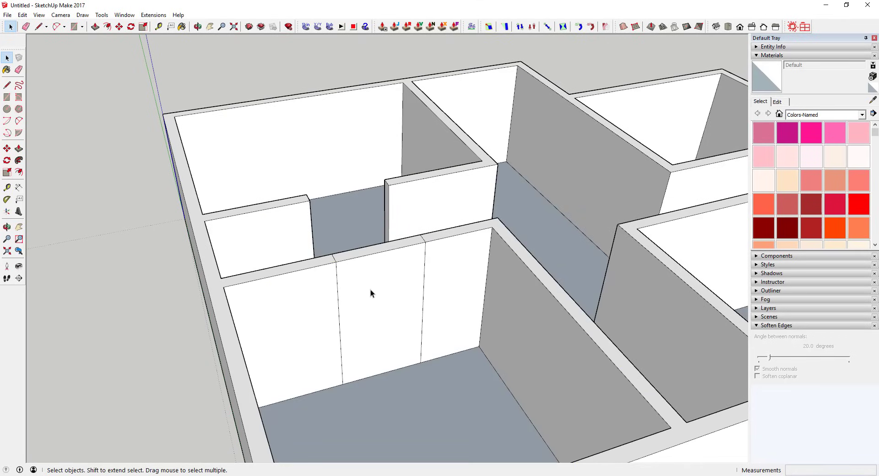
# Push down the strip above the doorway and push the panel beneath it through the wall, leaving a header.
pyautogui.press('p')
pyautogui.click(364, 255)
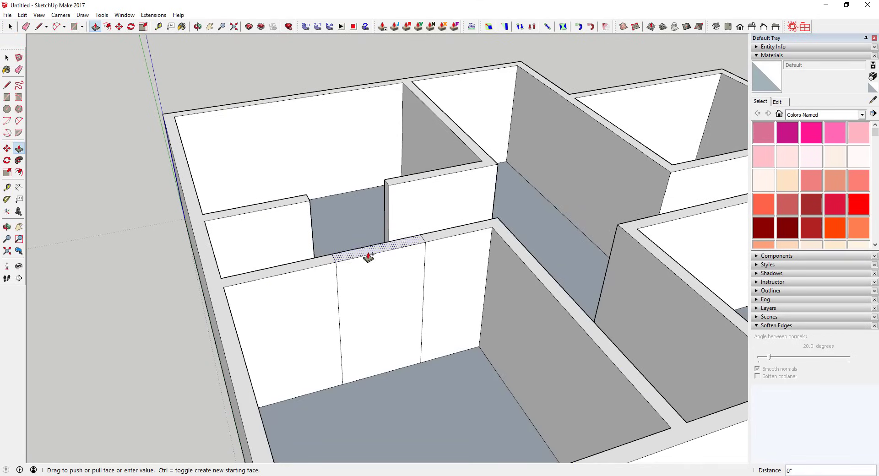
pyautogui.click(378, 287)
pyautogui.press('space')
pyautogui.press('p')
pyautogui.click(398, 328)
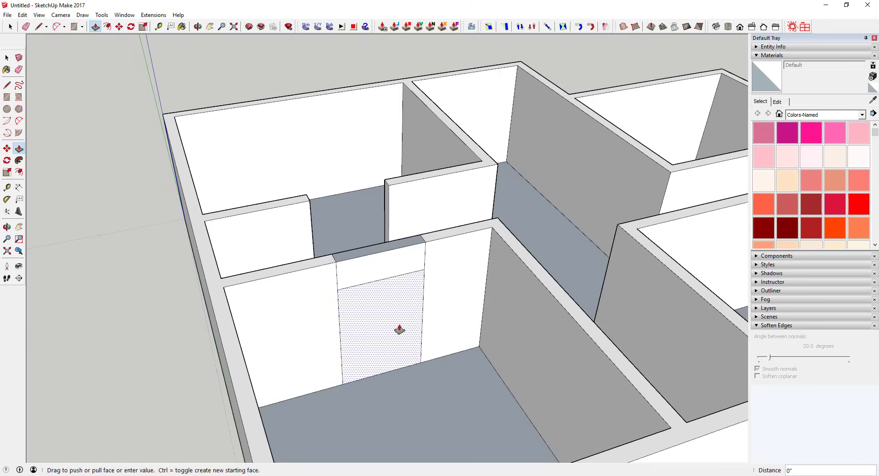
pyautogui.click(387, 320)
pyautogui.press('space')
pyautogui.moveTo(397, 322); pyautogui.dragTo(382, 234, button='middle')
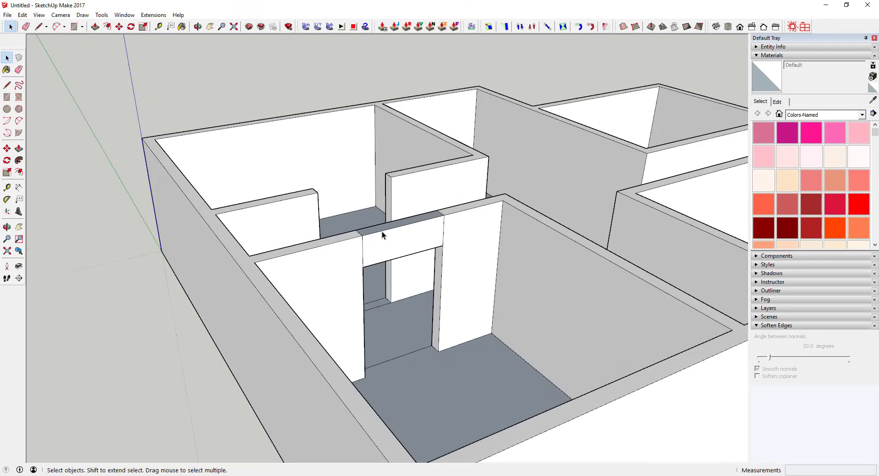
pyautogui.scroll(-3, 461, 298)
pyautogui.moveTo(461, 297); pyautogui.dragTo(522, 300, button='middle')
# Undo the doorway header and the wall extrusion back to the flat floor plan.
pyautogui.hotkey('ctrl', 'z')
pyautogui.hotkey('ctrl', 'z')
pyautogui.hotkey('ctrl', 'z')
pyautogui.hotkey('ctrl', 'z')
pyautogui.hotkey('ctrl', 'z')
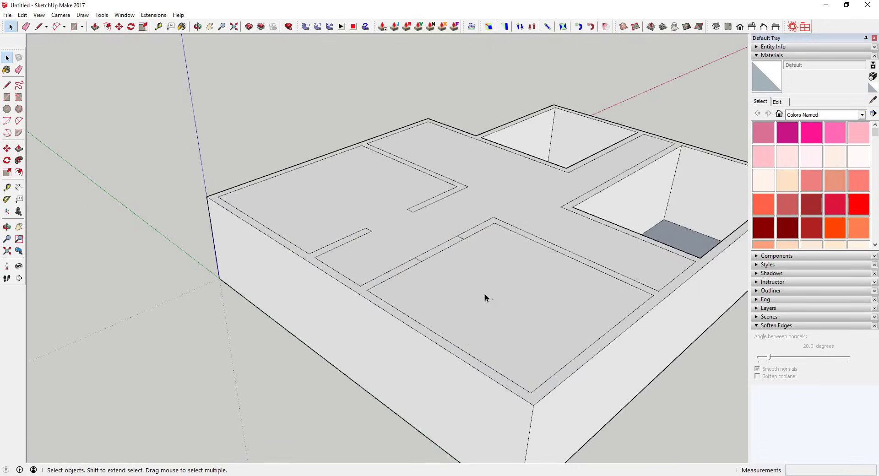
pyautogui.moveTo(469, 325)
pyautogui.mouseDown(button='middle')
pyautogui.moveTo(513, 369)
pyautogui.moveTo(466, 328)
pyautogui.mouseUp(button='middle')
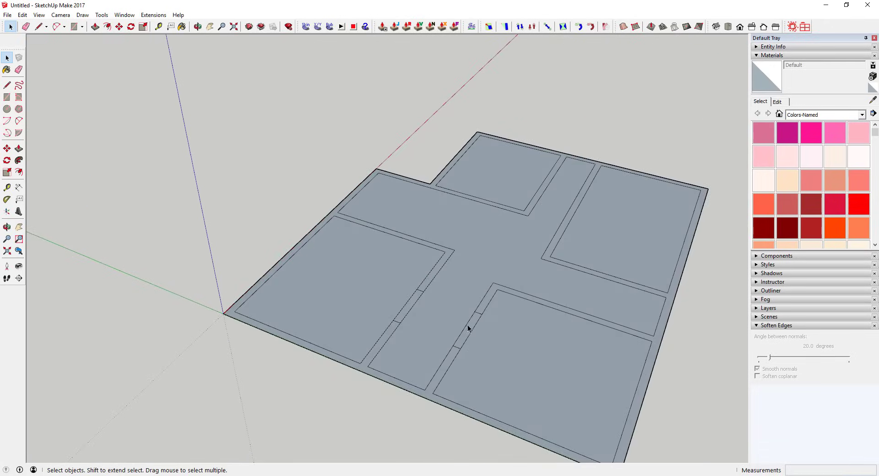
# Erase the doorway marks crossing the two facing partitions so their wall outlines are continuous.
pyautogui.scroll(5, 467, 327)
pyautogui.press('b')
pyautogui.press('e')
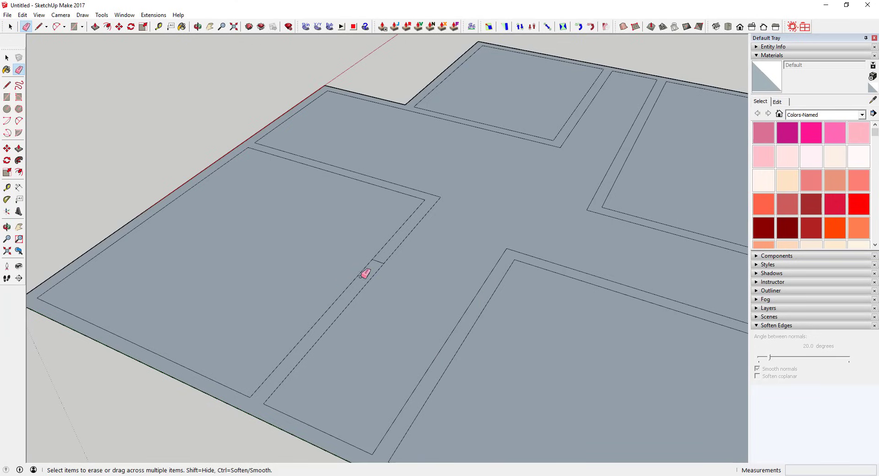
pyautogui.click(377, 261)
pyautogui.hotkey('shift', 'z')
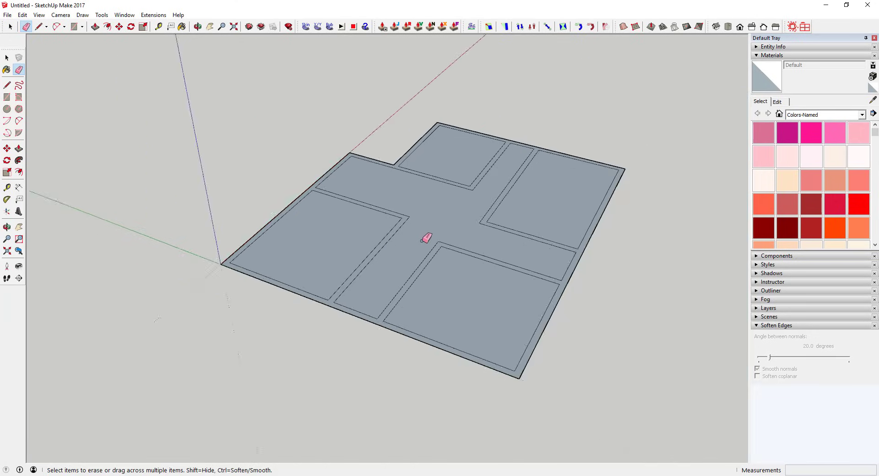
# Try raising the continuous walls about 7' 6" with Push/Pull.
pyautogui.press('space')
pyautogui.press('p')
pyautogui.moveTo(426, 261); pyautogui.dragTo(434, 186)
pyautogui.moveTo(467, 208); pyautogui.dragTo(339, 293, button='middle')
pyautogui.scroll(5, 389, 286)
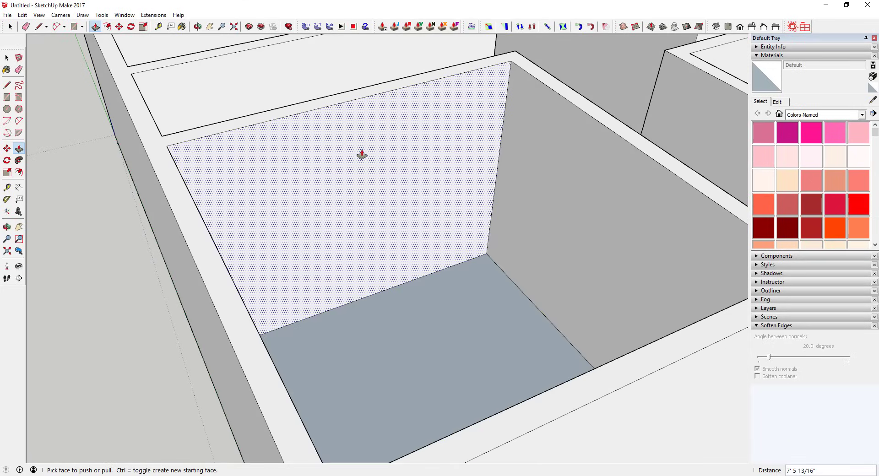
pyautogui.moveTo(407, 190); pyautogui.dragTo(563, 260, button='middle')
pyautogui.scroll(-10, 448, 243)
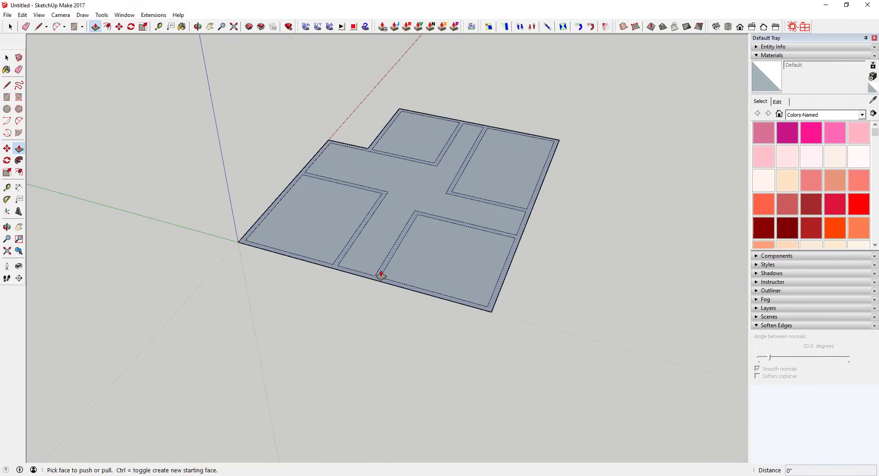
# Extrude the exterior and partition wall face upward to a height of 9'.
pyautogui.moveTo(381, 268); pyautogui.dragTo(312, 210, button='middle')
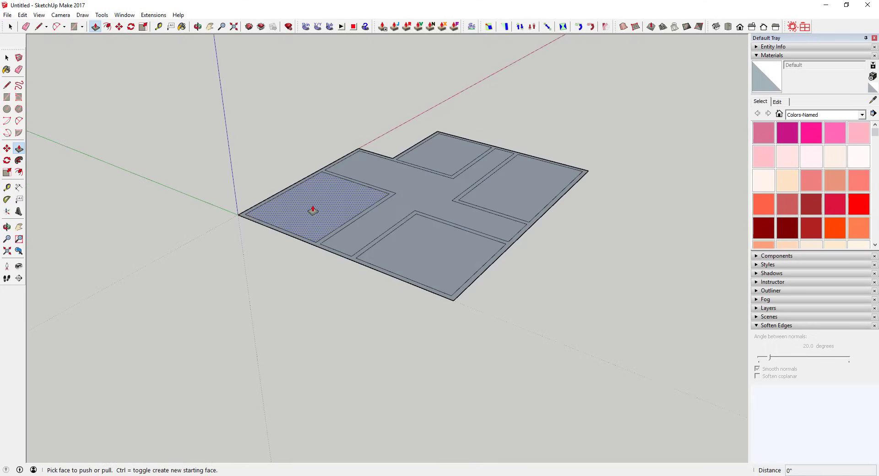
pyautogui.click(316, 247)
pyautogui.press('Escape')
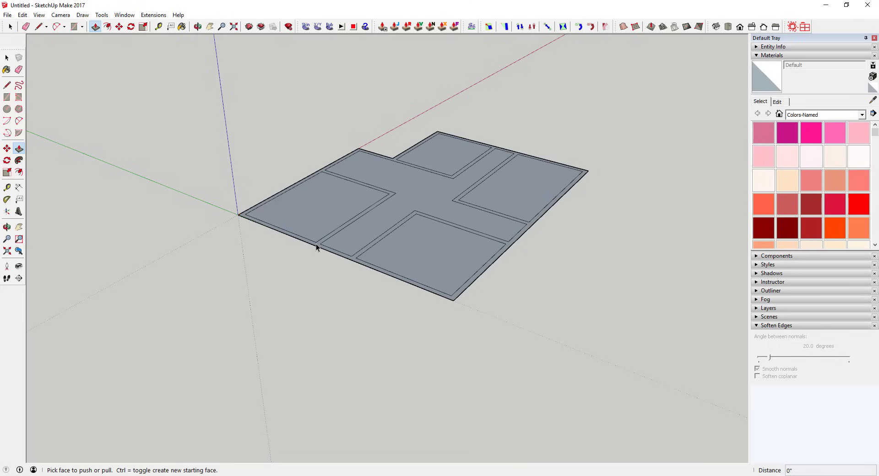
pyautogui.click(319, 247)
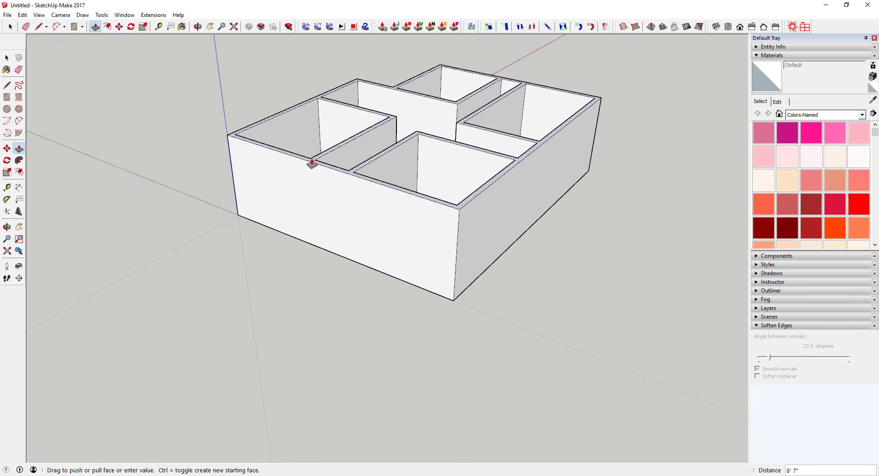
pyautogui.write('9')
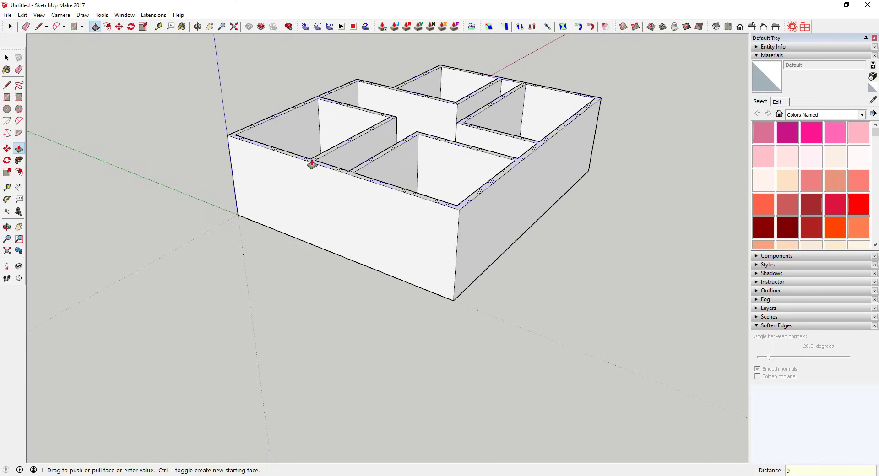
pyautogui.write("'")
pyautogui.press('Return')
# Examine the raised exterior and partition walls from several sides to check the room layout and corridor.
pyautogui.moveTo(312, 167); pyautogui.dragTo(453, 172, button='middle')
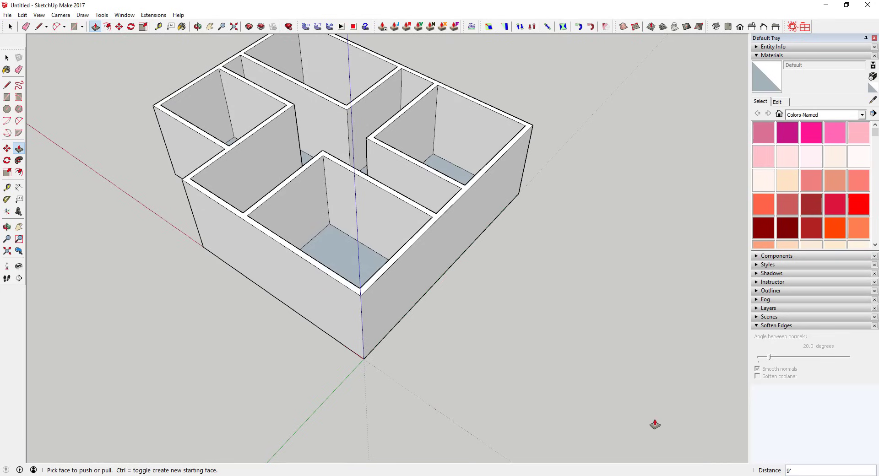
pyautogui.moveTo(418, 257); pyautogui.dragTo(290, 169, button='middle')
pyautogui.scroll(5, 453, 136)
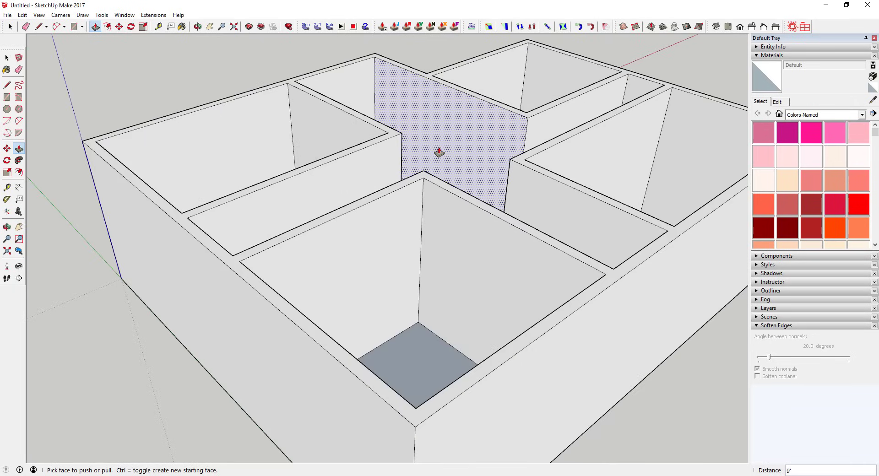
pyautogui.moveTo(438, 151); pyautogui.dragTo(435, 188, button='middle')
pyautogui.scroll(-5, 536, 233)
pyautogui.scroll(-4, 593, 91)
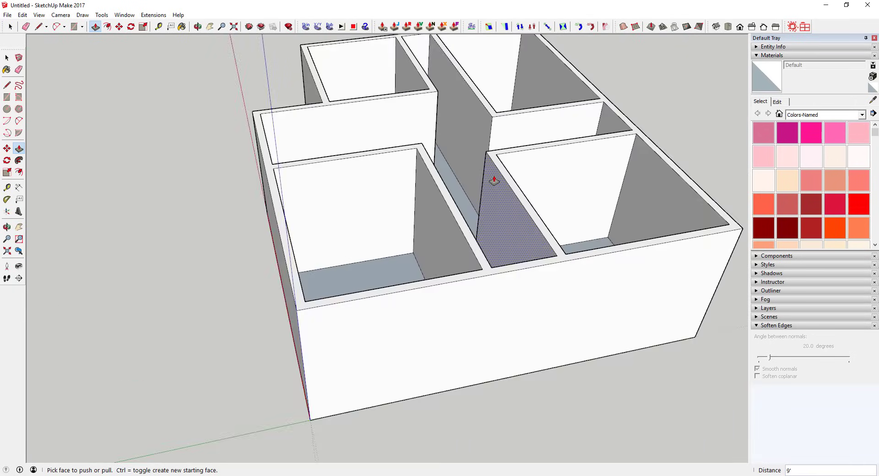
pyautogui.scroll(3, 593, 91)
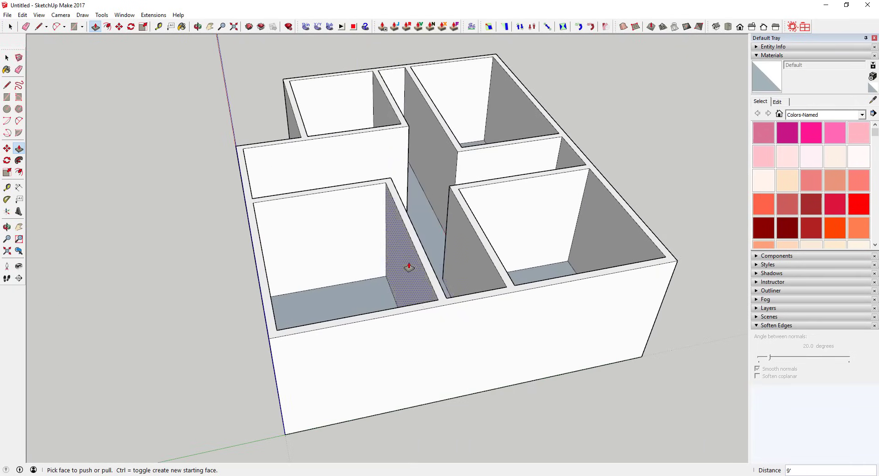
pyautogui.scroll(-3, 408, 265)
pyautogui.moveTo(408, 265); pyautogui.dragTo(214, 254, button='middle')
pyautogui.press('p')
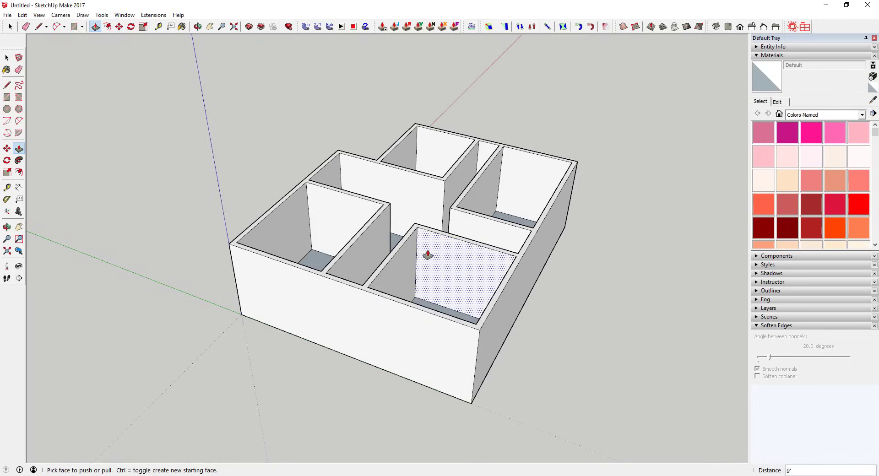
# Draw a rectangle with dimensions 3',7 at the floor line of the origin room's partition wall crossing the red axis.
pyautogui.moveTo(427, 254); pyautogui.dragTo(575, 268, button='middle')
pyautogui.moveTo(286, 267); pyautogui.dragTo(350, 273, button='middle')
pyautogui.press('space')
pyautogui.scroll(5, 352, 270)
pyautogui.press('r')
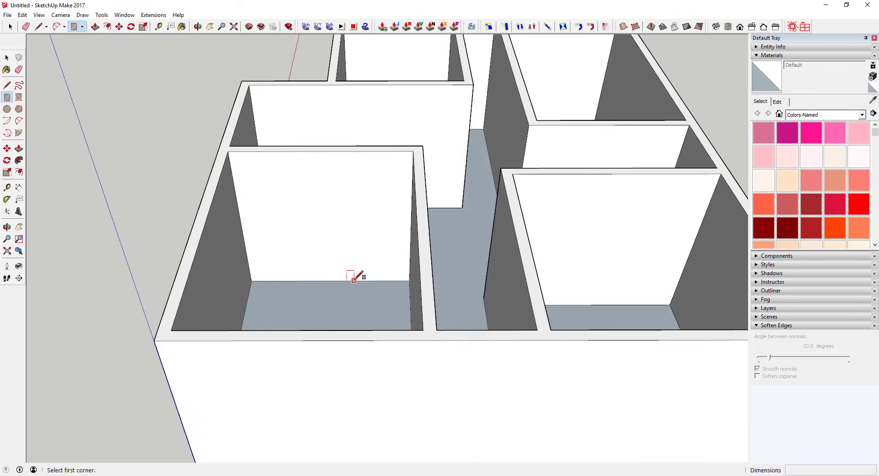
pyautogui.click(353, 280)
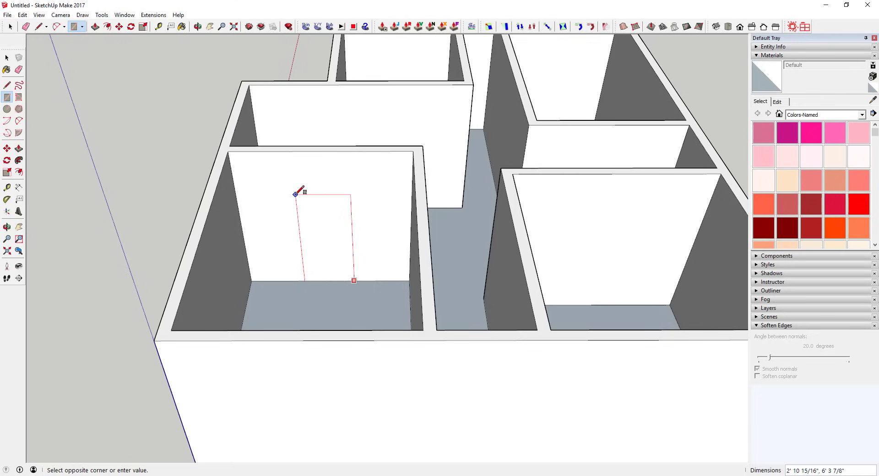
pyautogui.write("3',7")
pyautogui.press('Return')
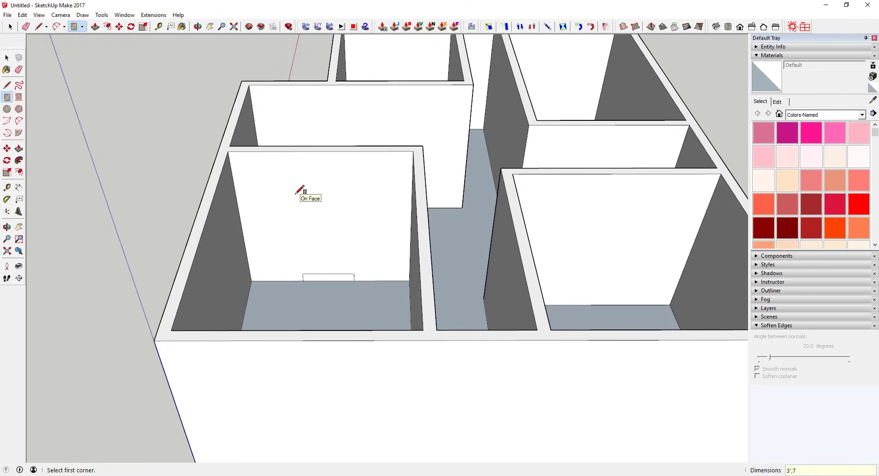
# Draw a door rectangle with dimensions 3',7' at the floor line of the origin room's partition wall.
pyautogui.click(356, 280)
pyautogui.write('3')
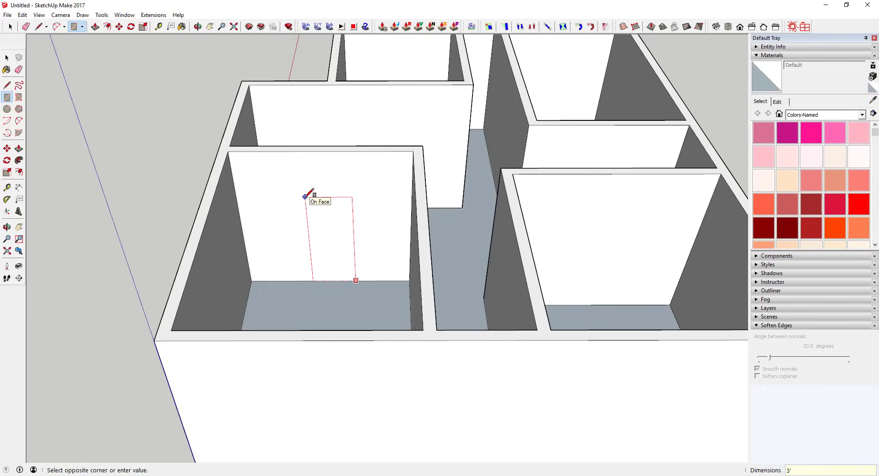
pyautogui.write("',7'")
pyautogui.press('Return')
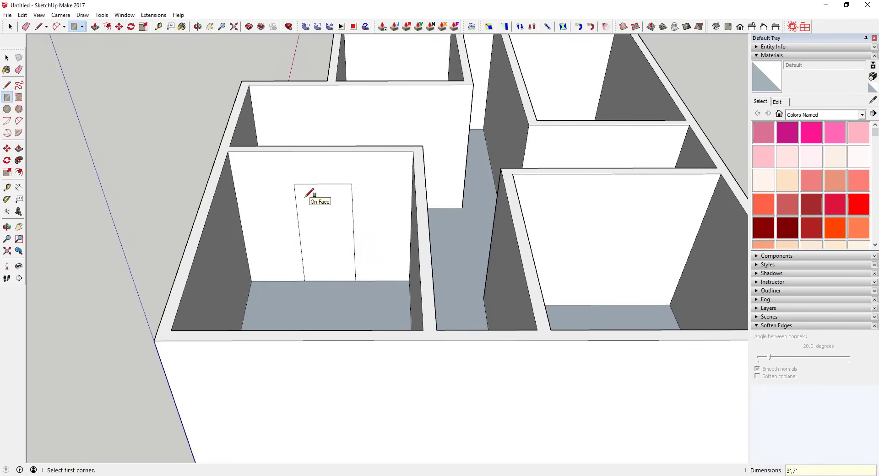
pyautogui.press('space')
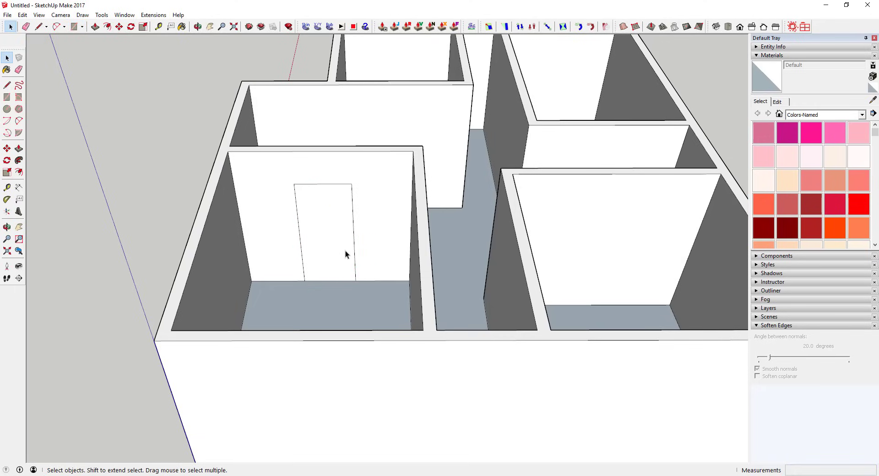
# Push the door rectangle 6" through the origin room's partition wall with Push/Pull to cut the opening.
pyautogui.moveTo(345, 251)
pyautogui.mouseDown(button='middle')
pyautogui.moveTo(378, 249)
pyautogui.moveTo(333, 254)
pyautogui.moveTo(385, 261)
pyautogui.moveTo(357, 261)
pyautogui.mouseUp(button='middle')
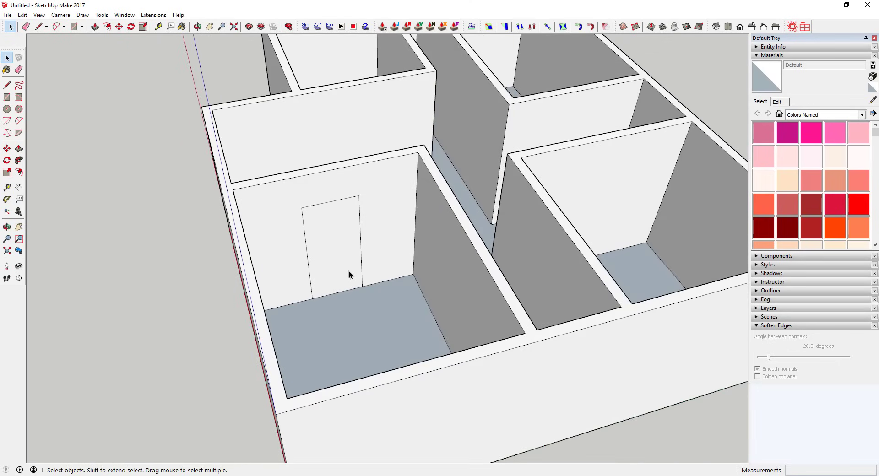
pyautogui.press('p')
pyautogui.moveTo(337, 271); pyautogui.dragTo(332, 261)
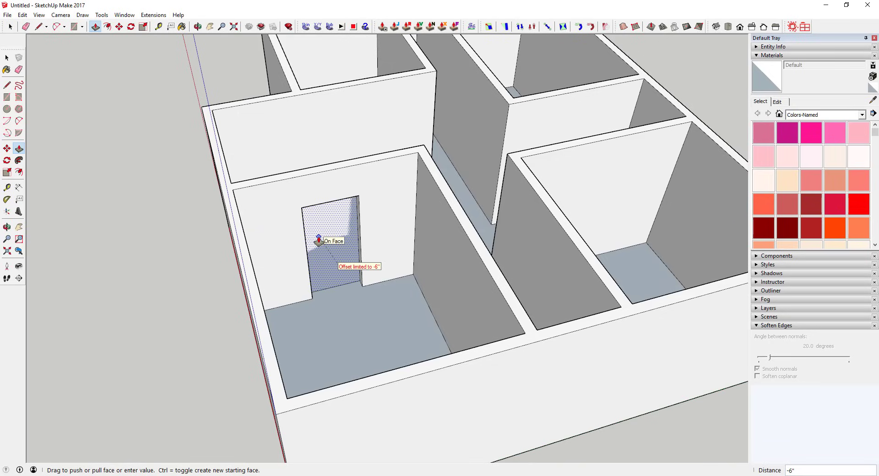
pyautogui.moveTo(318, 239); pyautogui.dragTo(317, 237)
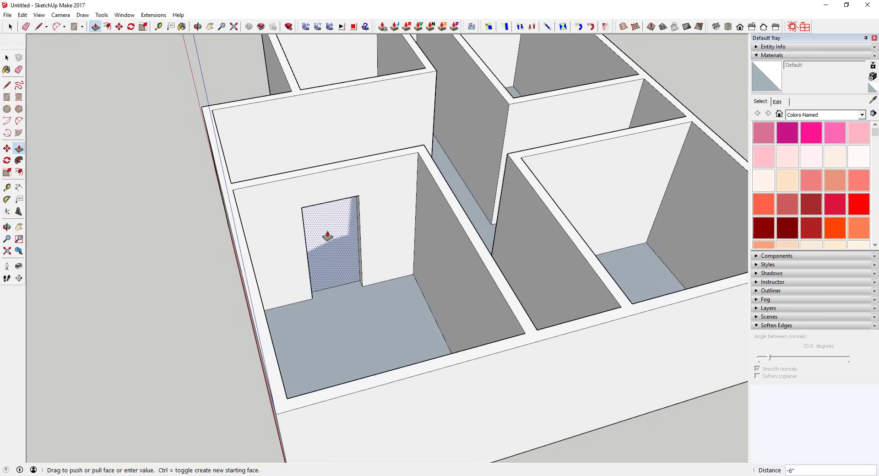
pyautogui.moveTo(325, 229); pyautogui.dragTo(348, 211, button='middle')
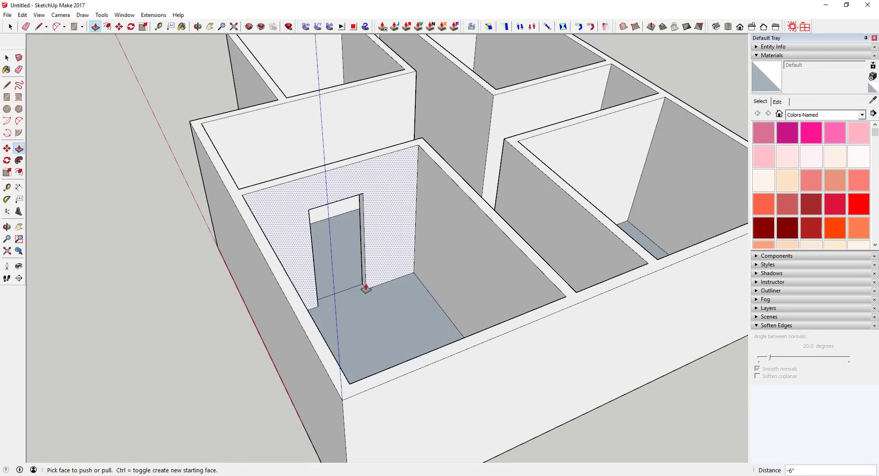
pyautogui.scroll(4, 359, 267)
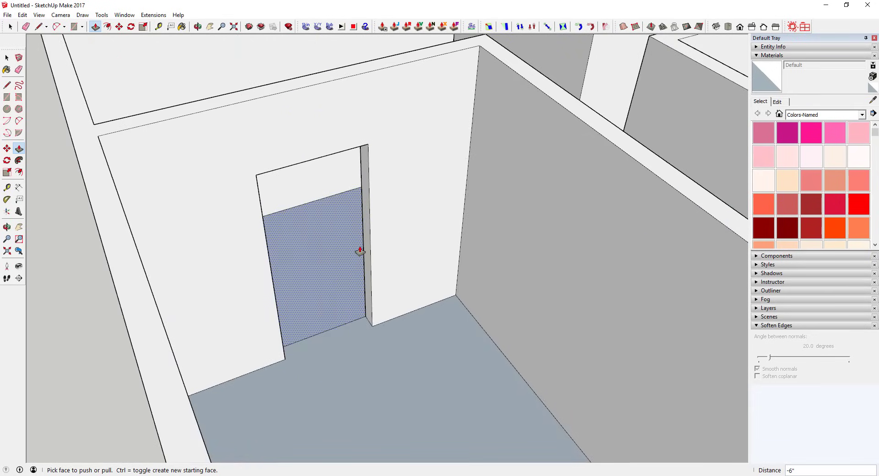
pyautogui.moveTo(359, 251); pyautogui.dragTo(328, 260, button='middle')
pyautogui.scroll(-8, 327, 260)
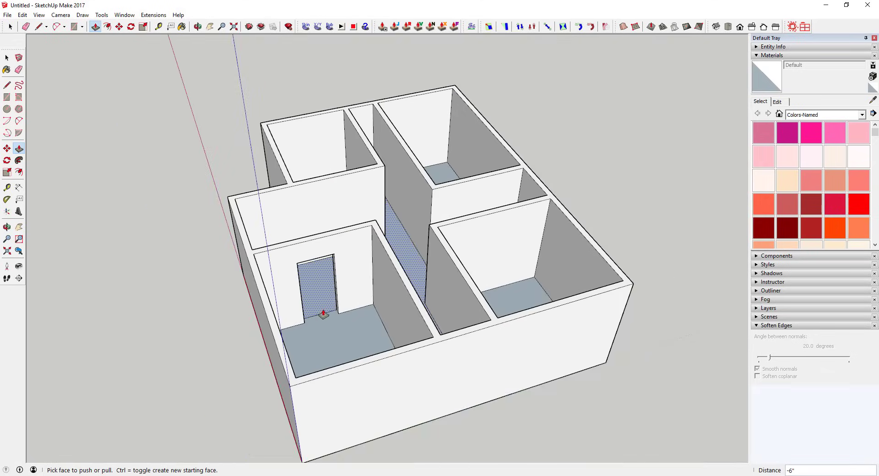
# Draw a second 3' by 7' door rectangle at the floor line of the partition wall facing the first doorway.
pyautogui.moveTo(320, 314); pyautogui.dragTo(298, 238, button='middle')
pyautogui.scroll(5, 389, 220)
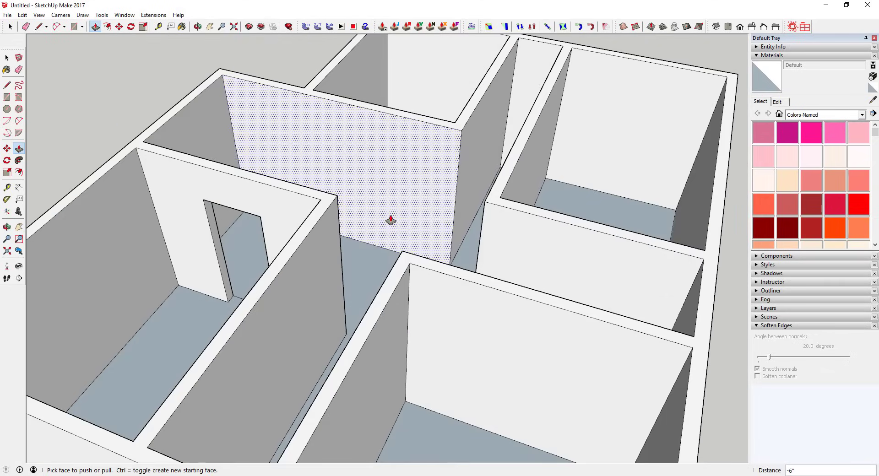
pyautogui.press('r')
pyautogui.click(371, 244)
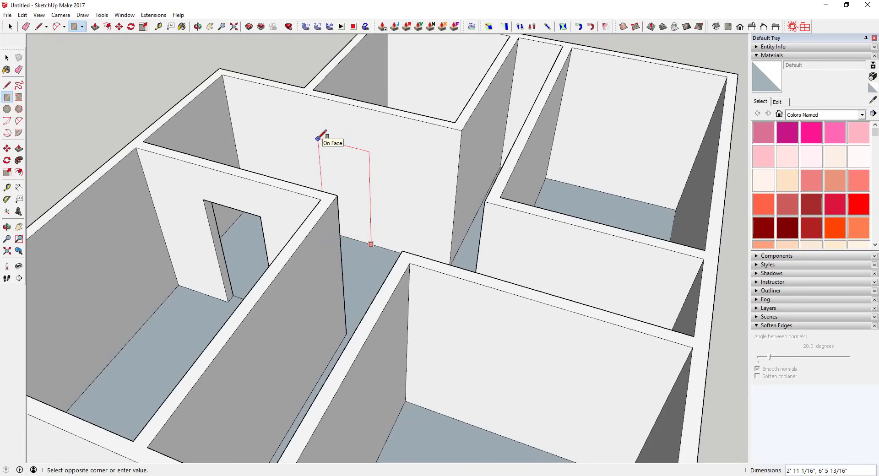
pyautogui.write("3',7")
pyautogui.press('Return')
pyautogui.press('space')
# Push the second door rectangle through the full thickness of its wall to cut the opening.
pyautogui.press('p')
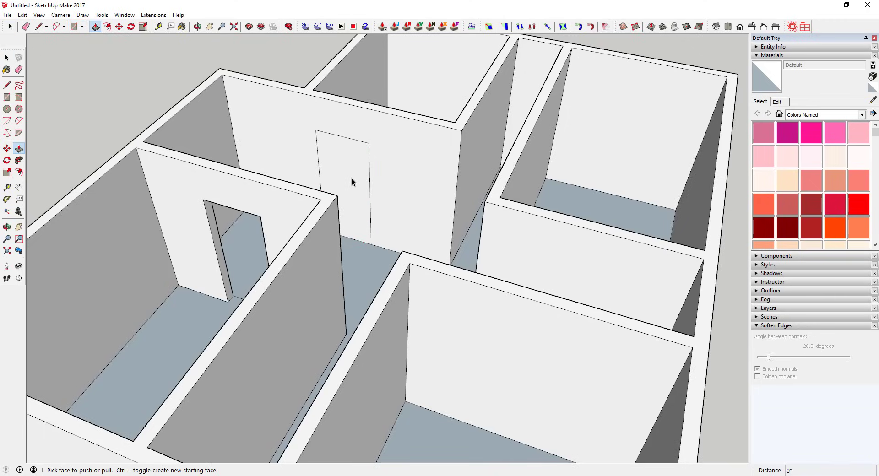
pyautogui.press('space')
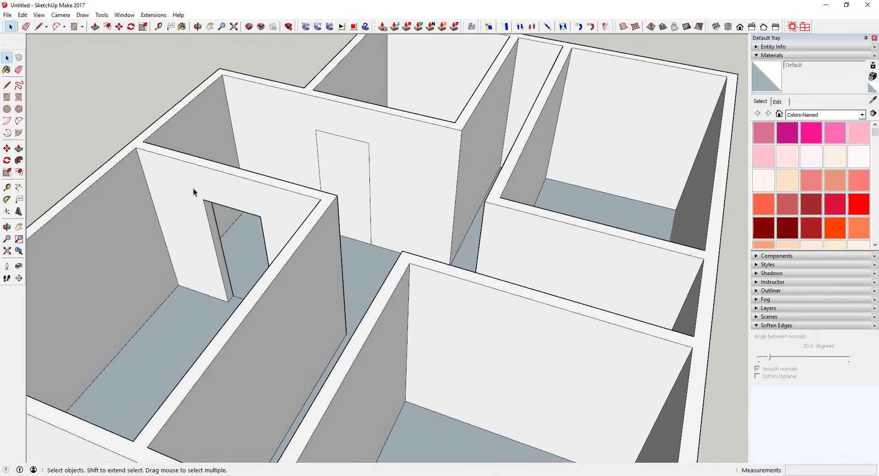
pyautogui.press('p')
pyautogui.click(357, 223)
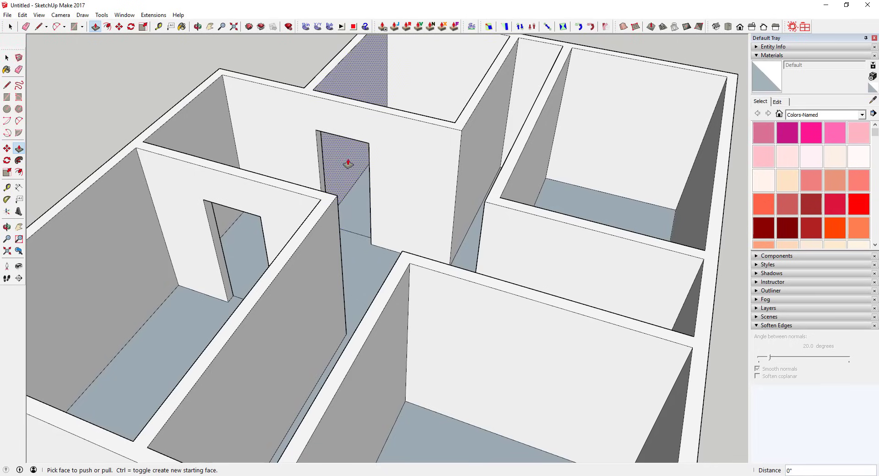
# Try drawing a rectangle with dimensions 3',7 on the inner wall of the room across the corridor from the origin room.
pyautogui.scroll(-5, 367, 172)
pyautogui.moveTo(366, 173); pyautogui.dragTo(440, 201, button='middle')
pyautogui.press('space')
pyautogui.press('r')
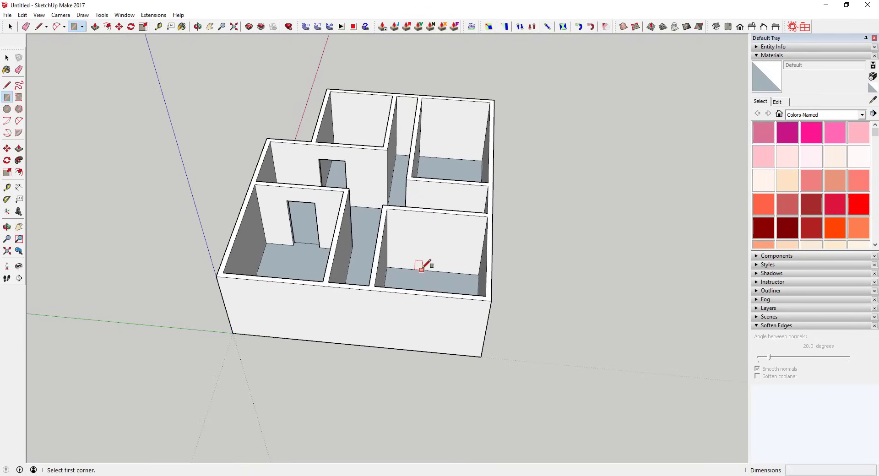
pyautogui.click(421, 270)
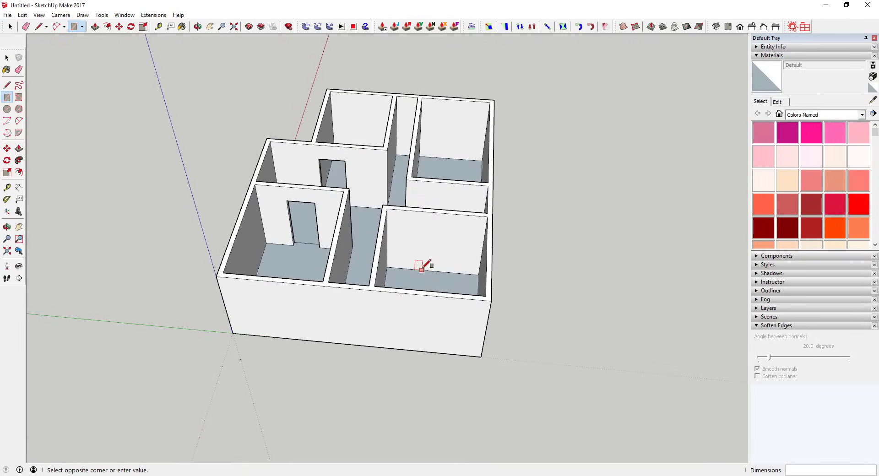
pyautogui.click(450, 237)
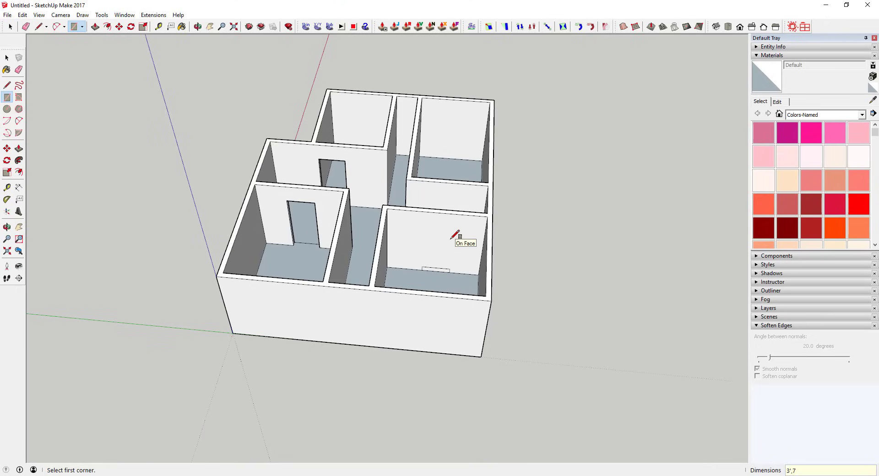
pyautogui.hotkey('ctrl', 'z')
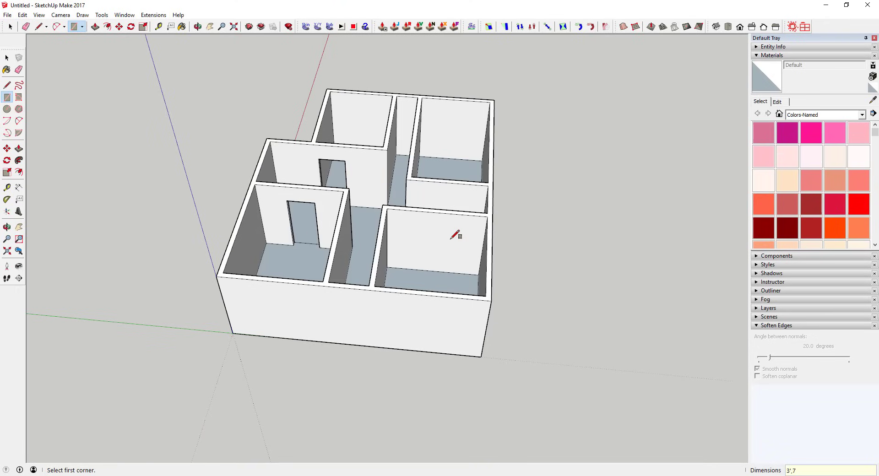
# Draw a door rectangle at the floor line of the same inner wall and push it through to open the doorway.
pyautogui.click(421, 270)
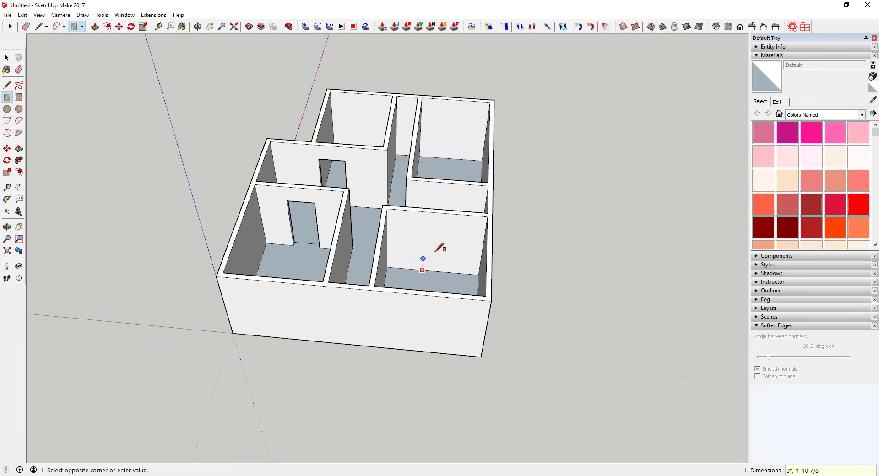
pyautogui.click(454, 228)
pyautogui.press('space')
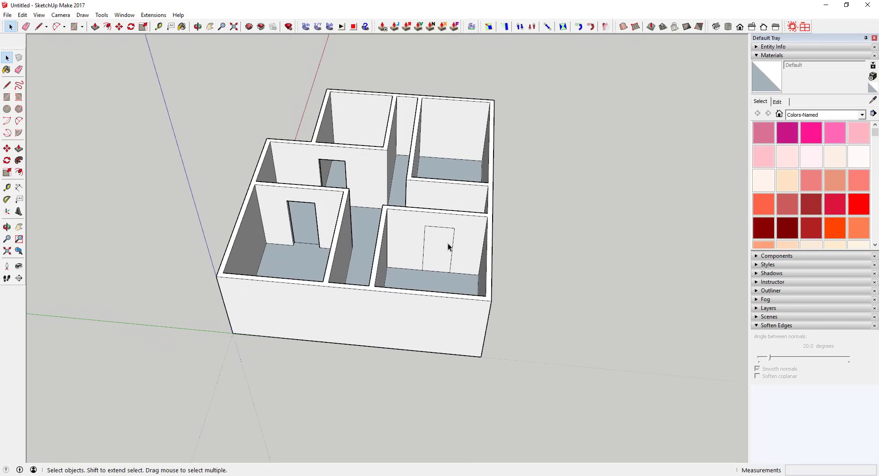
pyautogui.press('p')
pyautogui.moveTo(438, 253); pyautogui.dragTo(435, 251)
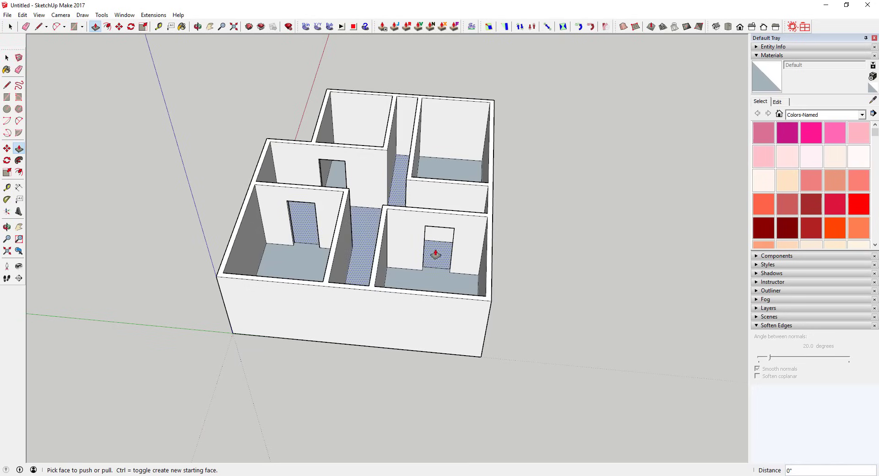
# Examine the three door openings and the remaining rooms and corridors from several angles and distances.
pyautogui.moveTo(435, 251); pyautogui.dragTo(433, 231, button='middle')
pyautogui.scroll(5, 434, 231)
pyautogui.scroll(8, 434, 231)
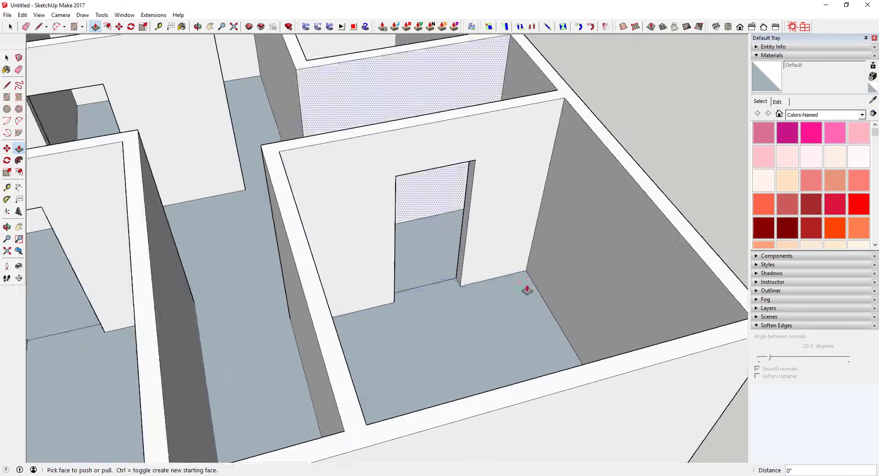
pyautogui.scroll(-8, 476, 255)
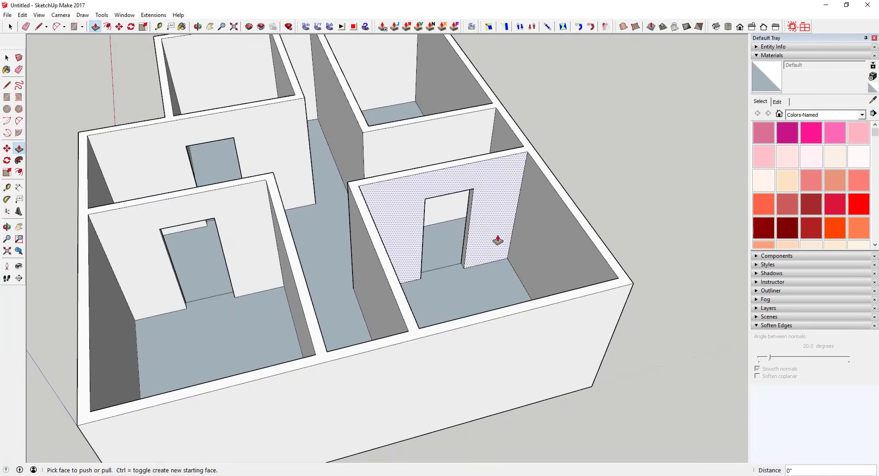
pyautogui.moveTo(496, 239); pyautogui.dragTo(548, 249, button='middle')
pyautogui.scroll(-5, 578, 279)
pyautogui.scroll(4, 437, 265)
pyautogui.scroll(-5, 437, 264)
pyautogui.scroll(5, 559, 306)
pyautogui.scroll(-5, 559, 307)
pyautogui.scroll(-3, 353, 235)
pyautogui.press('p')
pyautogui.moveTo(433, 327); pyautogui.dragTo(405, 122, button='middle')
pyautogui.scroll(-3, 406, 122)
pyautogui.scroll(4, 428, 180)
pyautogui.moveTo(428, 180); pyautogui.dragTo(435, 253, button='middle')
pyautogui.press('space')
pyautogui.scroll(5, 435, 187)
pyautogui.scroll(-3, 416, 202)
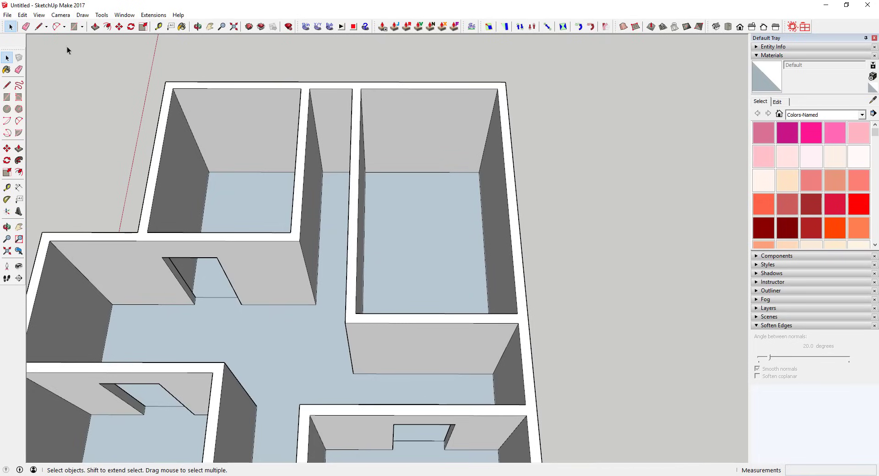
# Dimension the floor edge along the end wall of the large far room, placing the dimension on its floor.
pyautogui.click(19, 188)
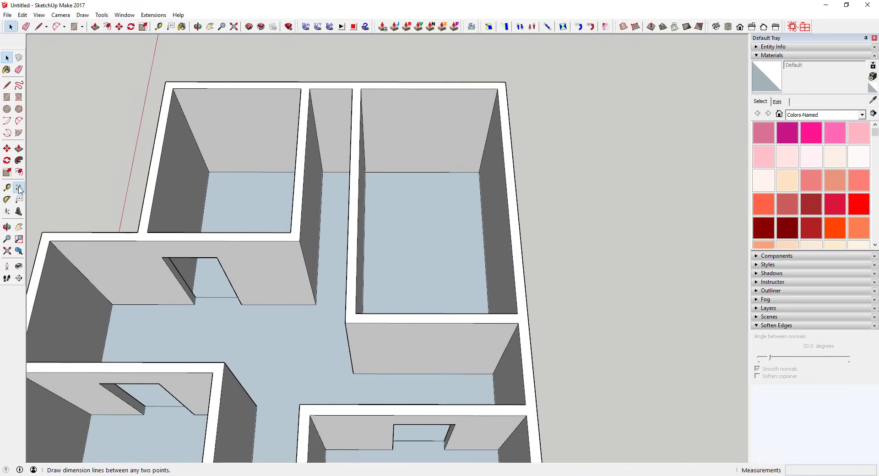
pyautogui.click(428, 172)
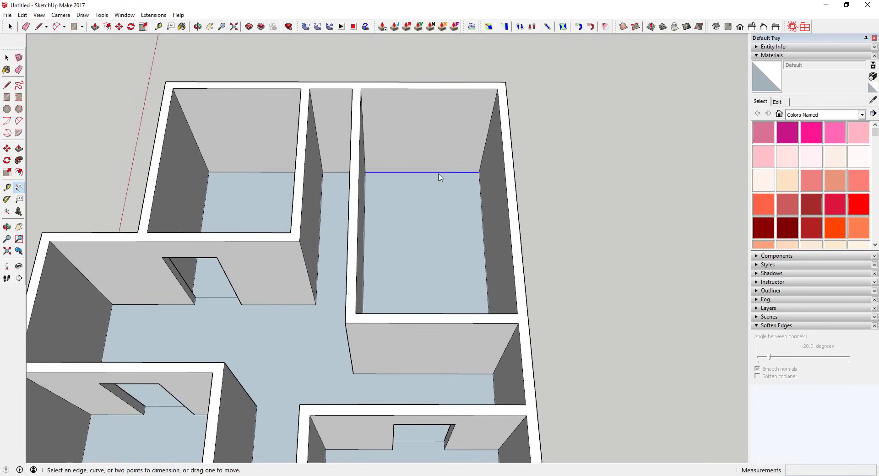
pyautogui.click(438, 234)
pyautogui.click(243, 172)
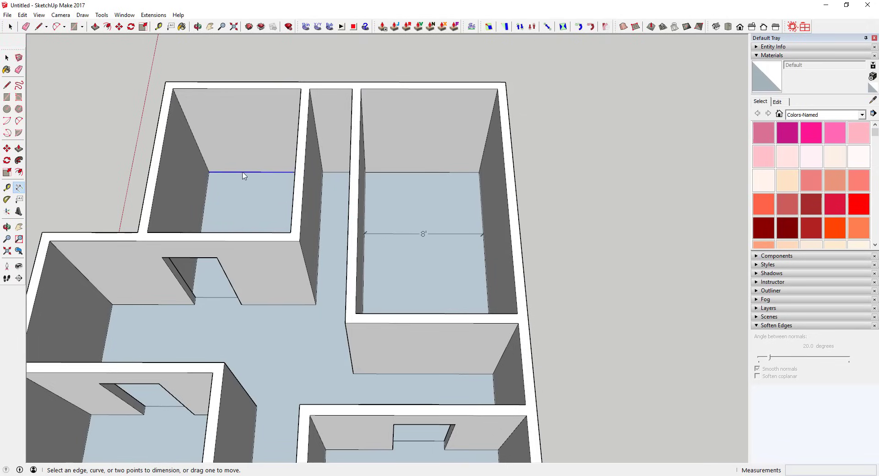
pyautogui.press('Escape')
# Dimension the width of the narrow corridor beside the large far room, placing the dimension on the corridor floor.
pyautogui.moveTo(334, 241); pyautogui.dragTo(338, 195, button='middle')
pyautogui.click(334, 193)
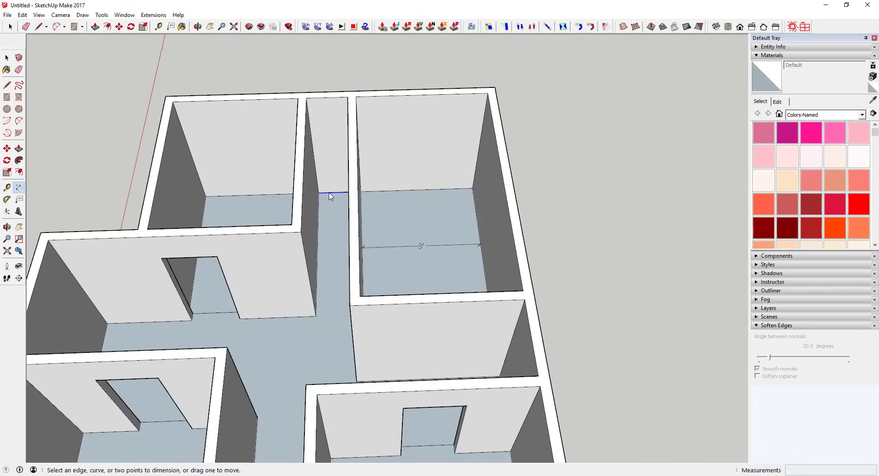
pyautogui.click(330, 196)
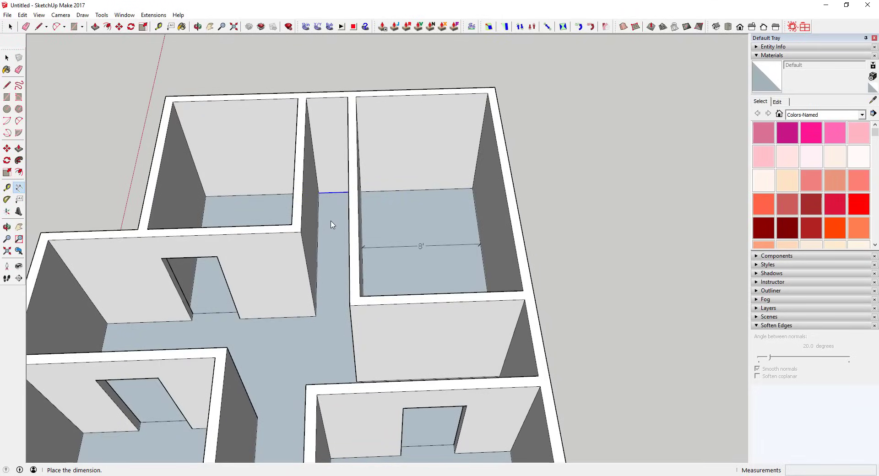
pyautogui.click(333, 266)
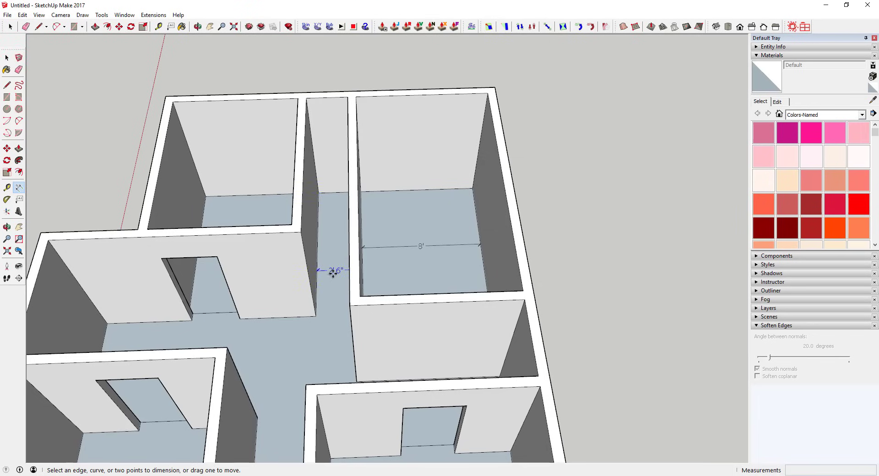
# Switch to the Top view and show the whole floor plan.
pyautogui.moveTo(333, 267); pyautogui.dragTo(401, 321, button='middle')
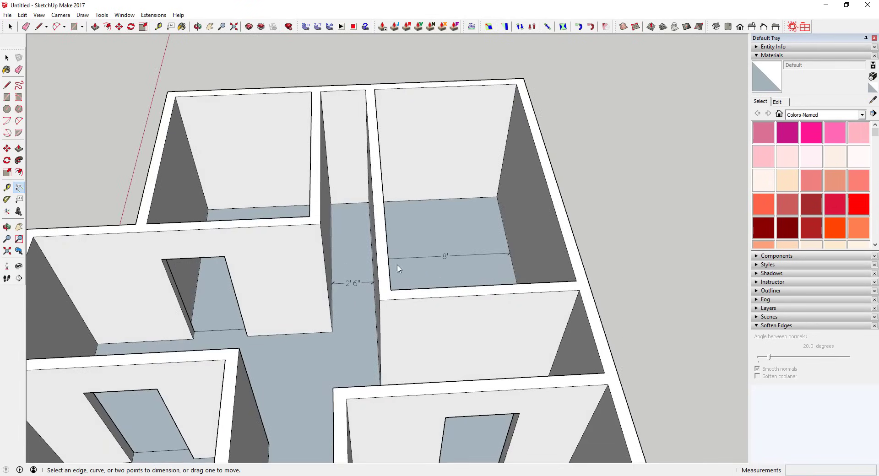
pyautogui.click(727, 26)
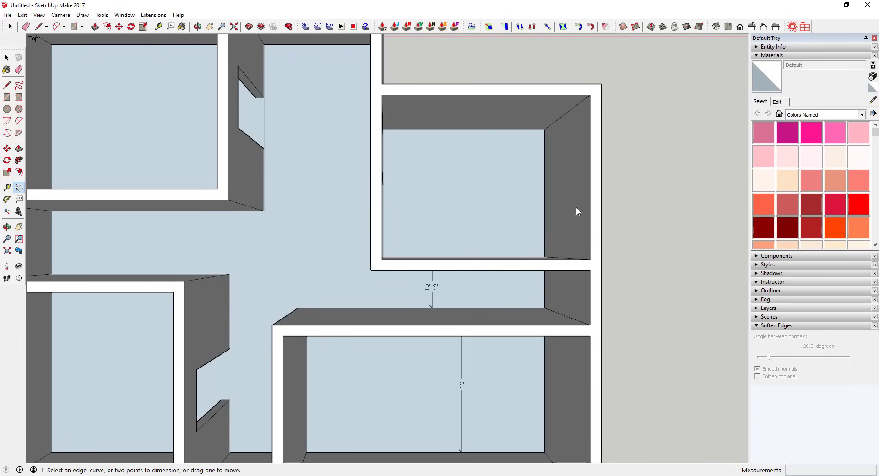
pyautogui.scroll(-3, 494, 190)
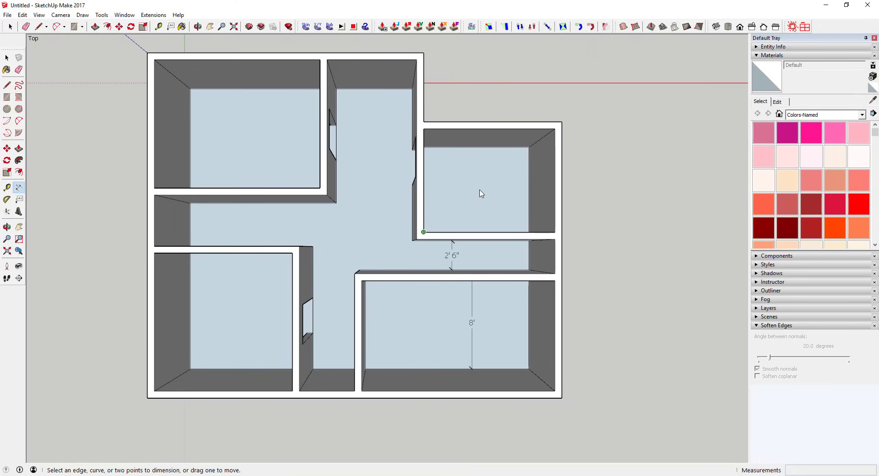
pyautogui.scroll(-3, 515, 219)
pyautogui.scroll(1, 503, 208)
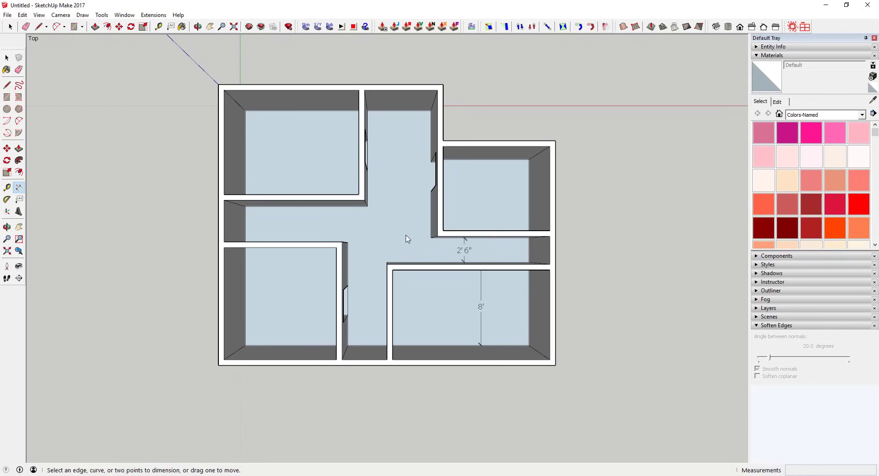
# Switch the camera to Parallel Projection and view the floor plan at an angle and from the top.
pyautogui.click(39, 16)
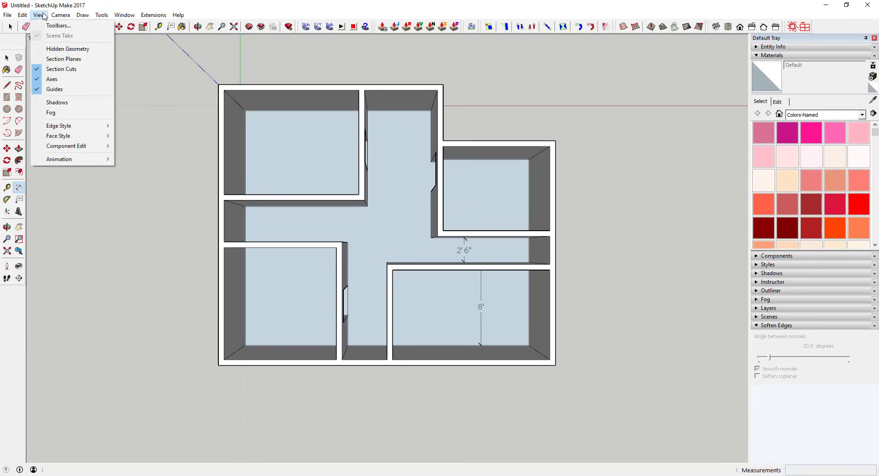
pyautogui.moveTo(58, 17)
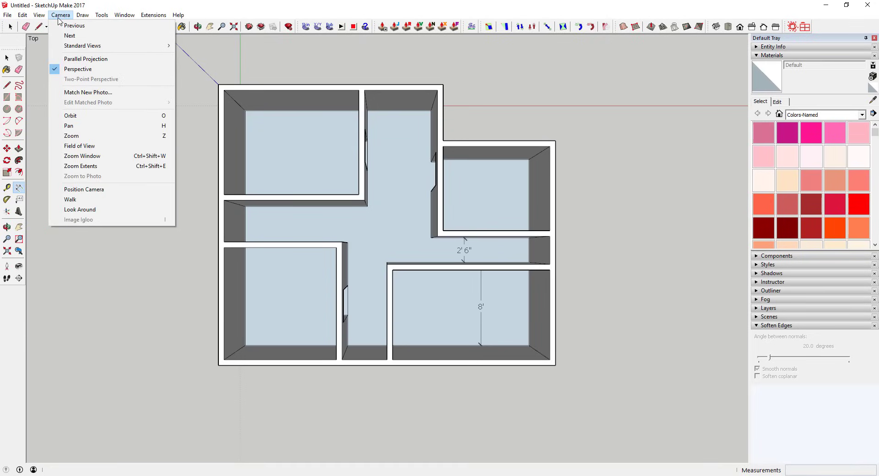
pyautogui.click(78, 69)
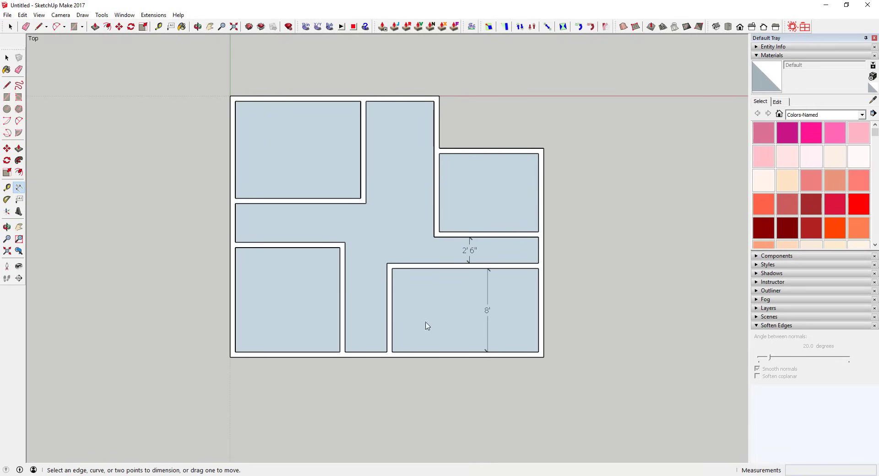
pyautogui.moveTo(416, 243); pyautogui.dragTo(514, 64, button='middle')
pyautogui.scroll(3, 414, 188)
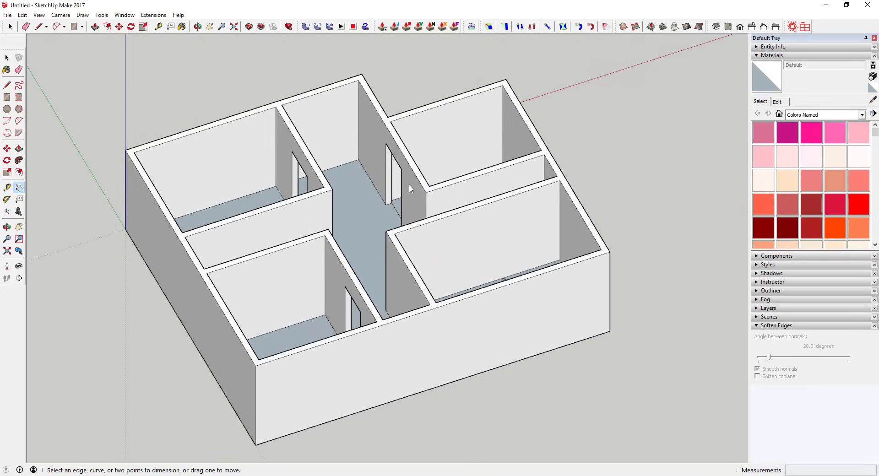
pyautogui.click(728, 27)
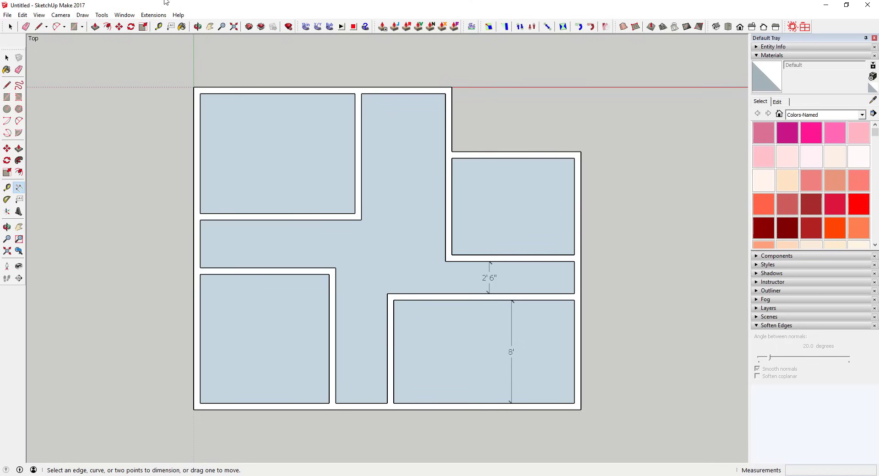
# Set the camera to Perspective and view the house from an outer corner.
pyautogui.click(60, 15)
pyautogui.click(88, 70)
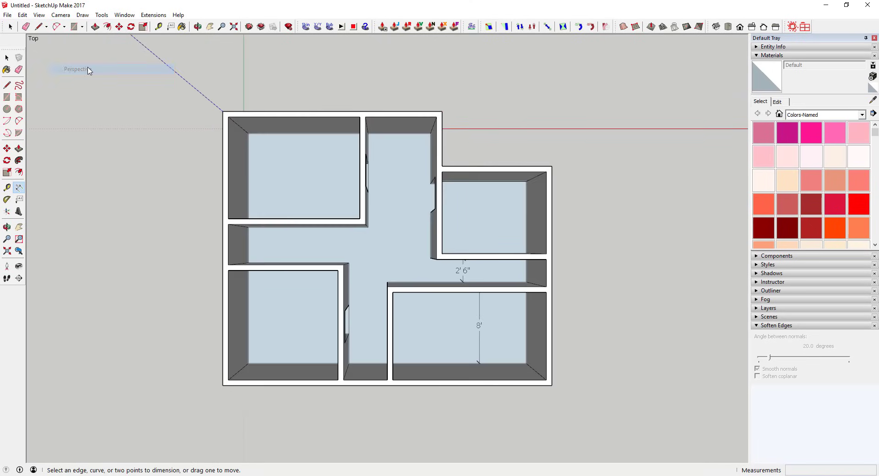
pyautogui.moveTo(360, 352); pyautogui.dragTo(513, 137, button='middle')
pyautogui.moveTo(390, 277); pyautogui.dragTo(450, 224, button='middle')
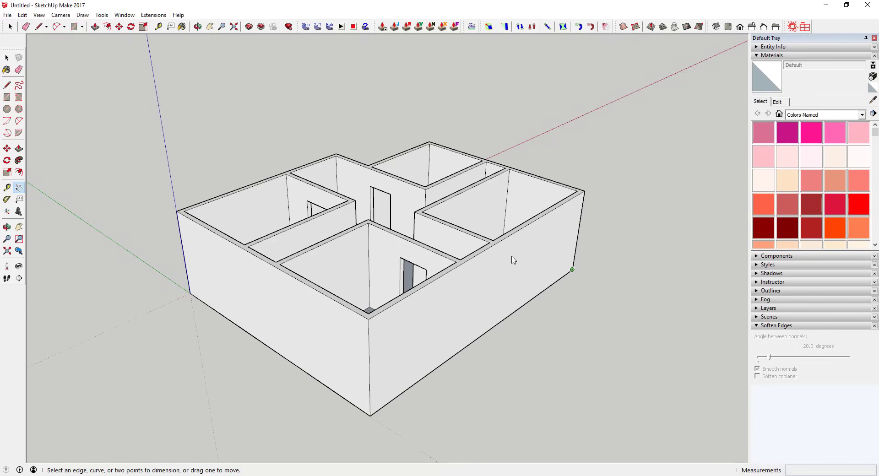
# Draw a freehand window rectangle on the long straight outer wall, near the closest corner, and push it through to cut the opening.
pyautogui.moveTo(507, 255); pyautogui.dragTo(391, 344, button='middle')
pyautogui.press('r')
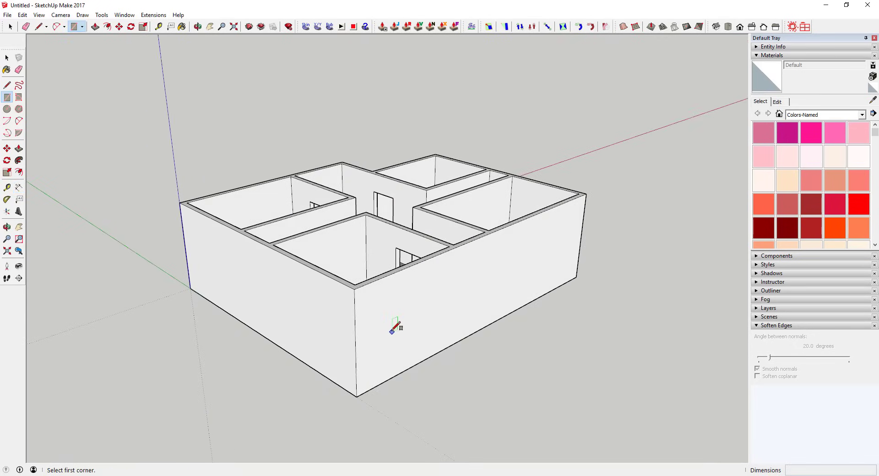
pyautogui.click(389, 329)
pyautogui.click(424, 287)
pyautogui.press('space')
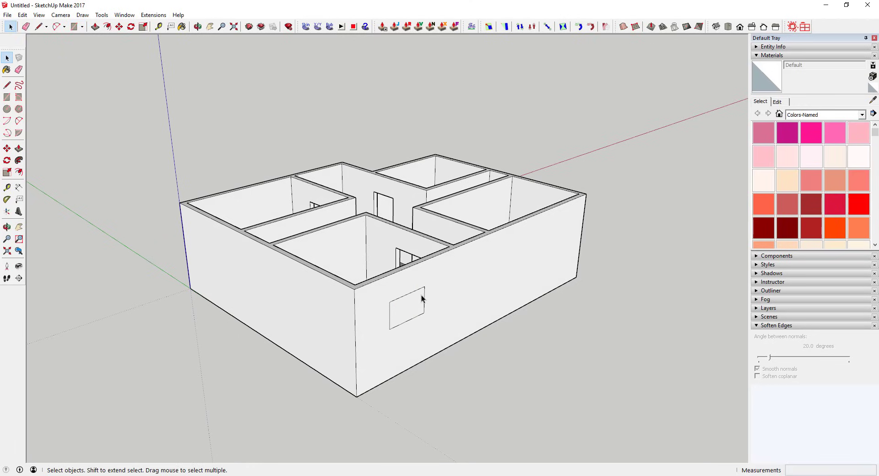
pyautogui.press('p')
pyautogui.click(412, 308)
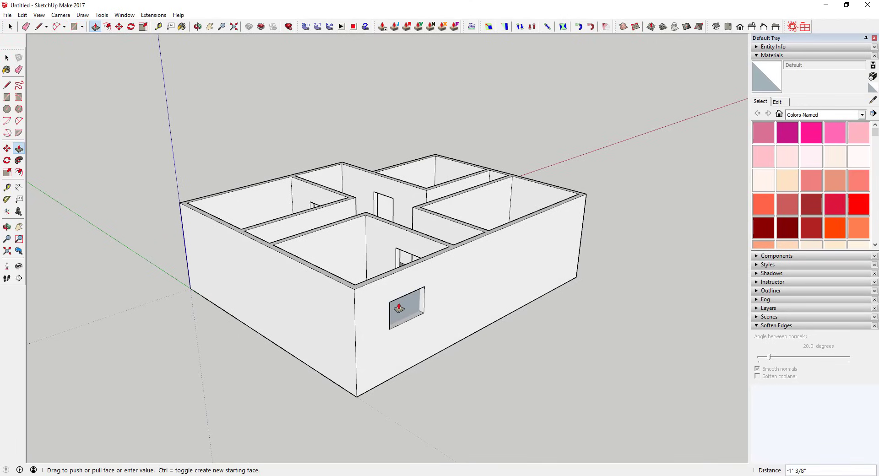
pyautogui.click(397, 312)
pyautogui.press('space')
# Draw a second window rectangle near the other end of the same outer wall and push it through the wall.
pyautogui.moveTo(397, 312); pyautogui.dragTo(490, 283, button='middle')
pyautogui.press('r')
pyautogui.click(513, 273)
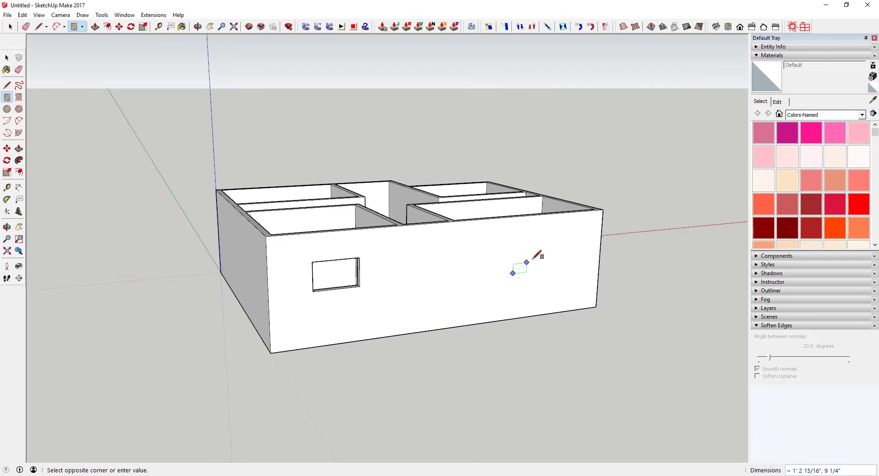
pyautogui.click(562, 241)
pyautogui.press('space')
pyautogui.press('p')
pyautogui.click(548, 265)
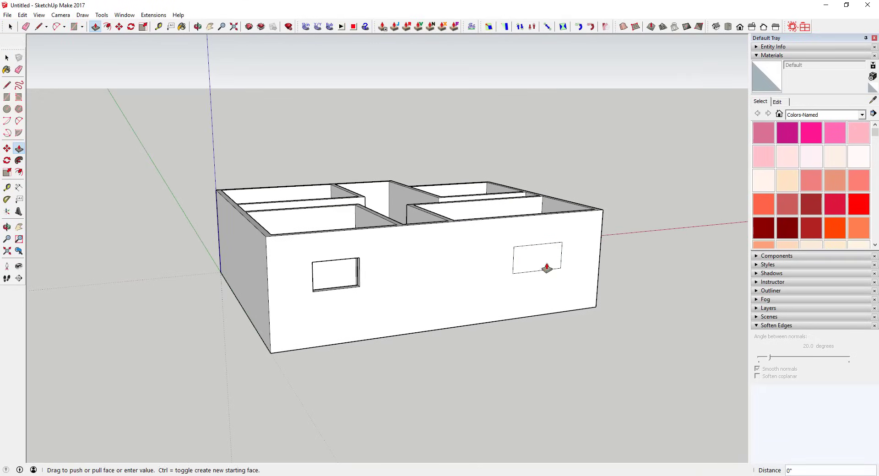
pyautogui.click(546, 267)
pyautogui.press('space')
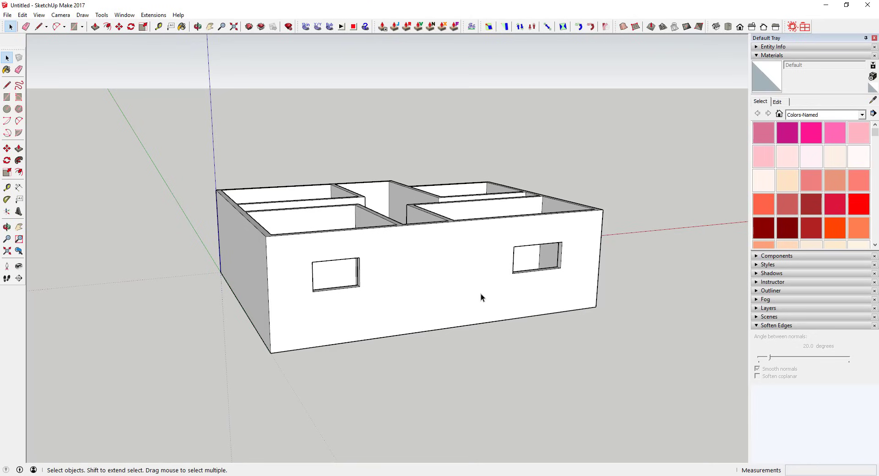
# Draw a 3' by 7' door rectangle at the base of the outer wall opposite the windows and push it through into the corridor.
pyautogui.moveTo(481, 298); pyautogui.dragTo(375, 340, button='middle')
pyautogui.press('r')
pyautogui.click(388, 368)
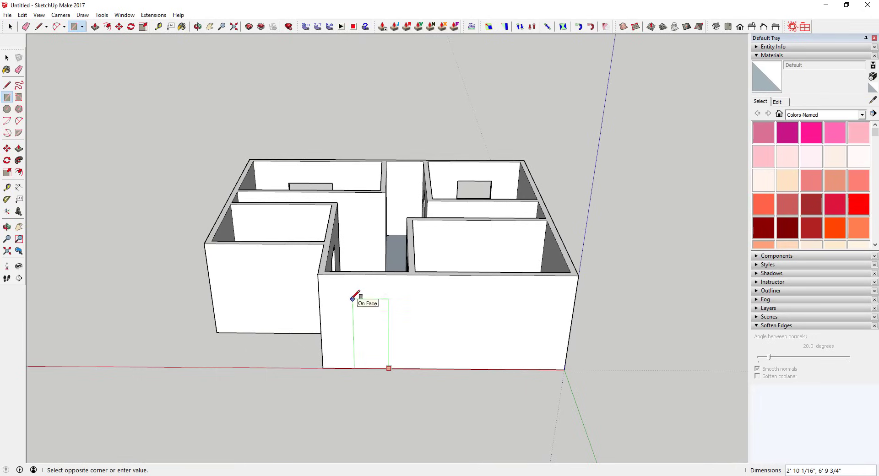
pyautogui.write("3',7")
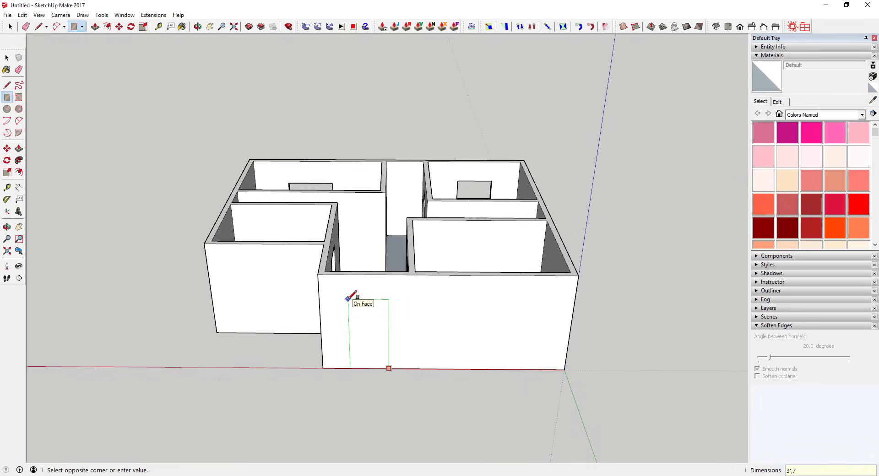
pyautogui.write("'")
pyautogui.press('Return')
pyautogui.press('space')
pyautogui.press('p')
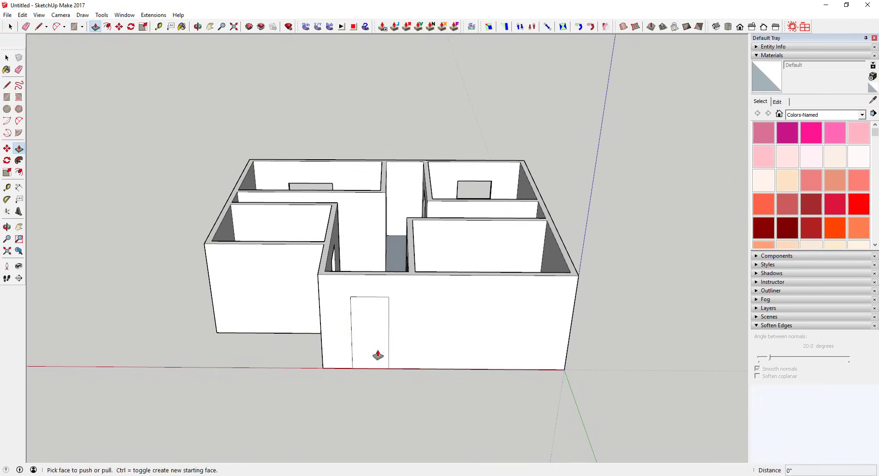
pyautogui.doubleClick(378, 356)
# Draw a diagonal line between opposite outer corners of the wall tops to cap the house, and erase its middle segment over the corridor.
pyautogui.moveTo(377, 355); pyautogui.dragTo(324, 310, button='middle')
pyautogui.press('l')
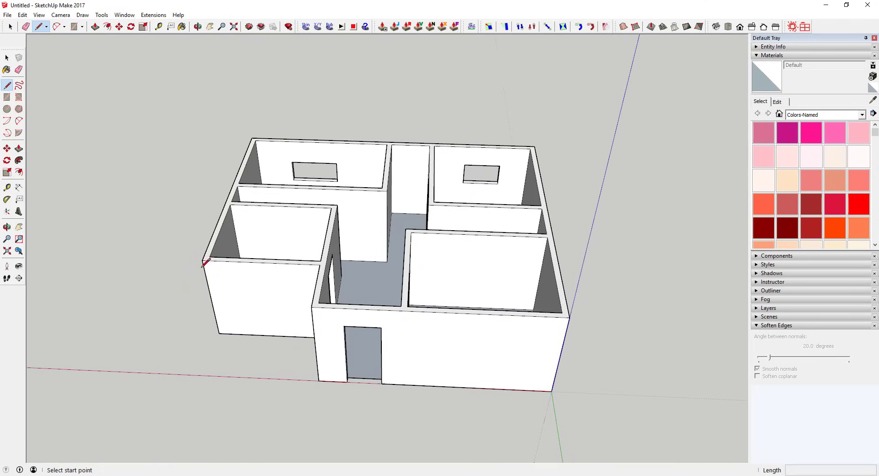
pyautogui.click(202, 260)
pyautogui.click(534, 146)
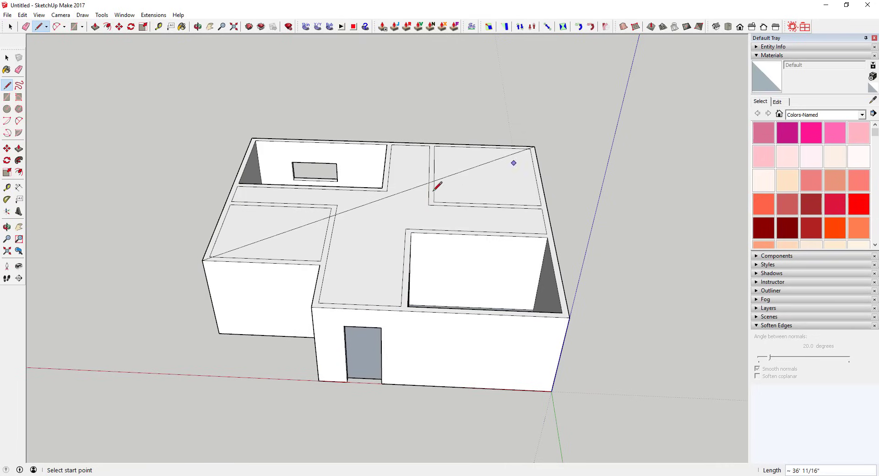
pyautogui.press('e')
pyautogui.click(366, 202)
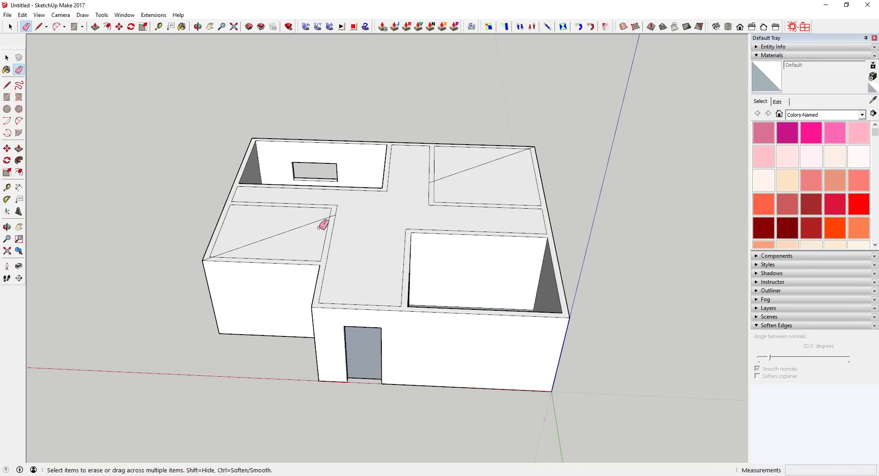
# Draw a diagonal line between opposite inner top corners of the open room beside the entrance door to cap it.
pyautogui.press('l')
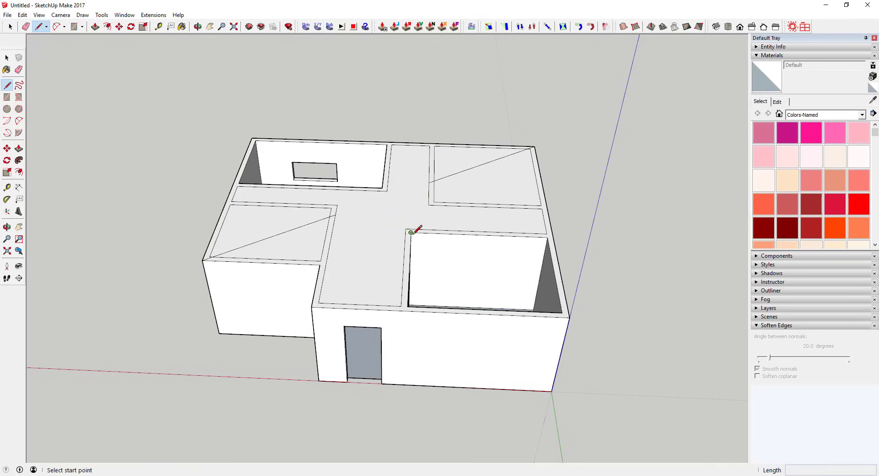
pyautogui.click(406, 234)
pyautogui.click(561, 313)
pyautogui.press('space')
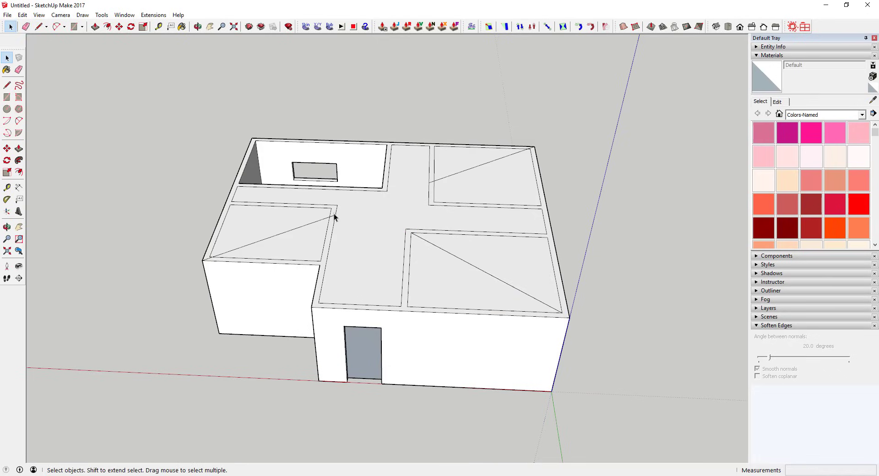
# Cap the last open room, at the far window wall, with a diagonal line between its opposite inner top corners.
pyautogui.press('l')
pyautogui.click(382, 188)
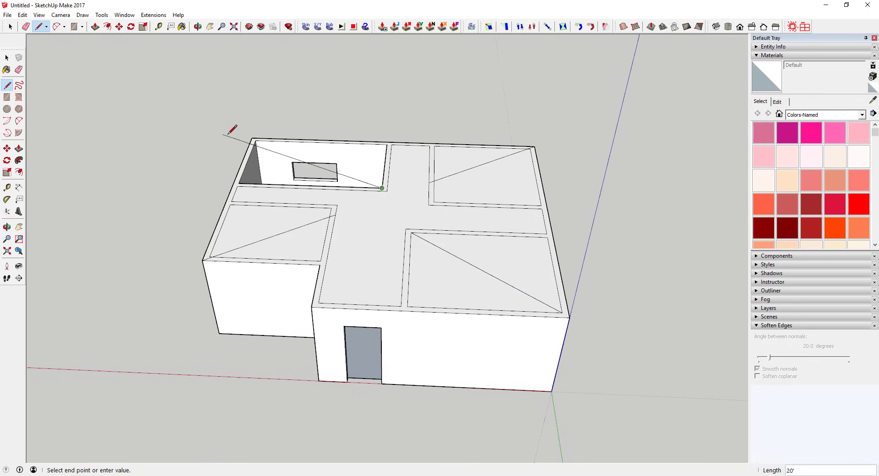
pyautogui.click(255, 141)
pyautogui.press('space')
pyautogui.moveTo(358, 181); pyautogui.dragTo(398, 68, button='middle')
pyautogui.moveTo(385, 290); pyautogui.dragTo(568, 267, button='middle')
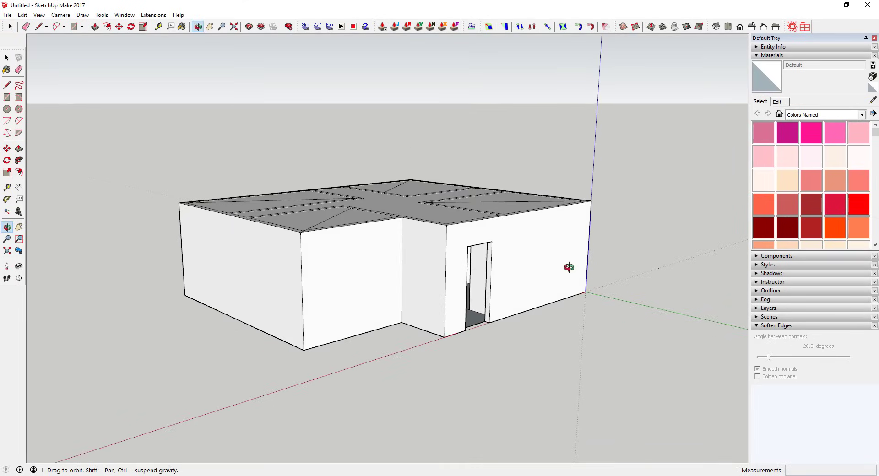